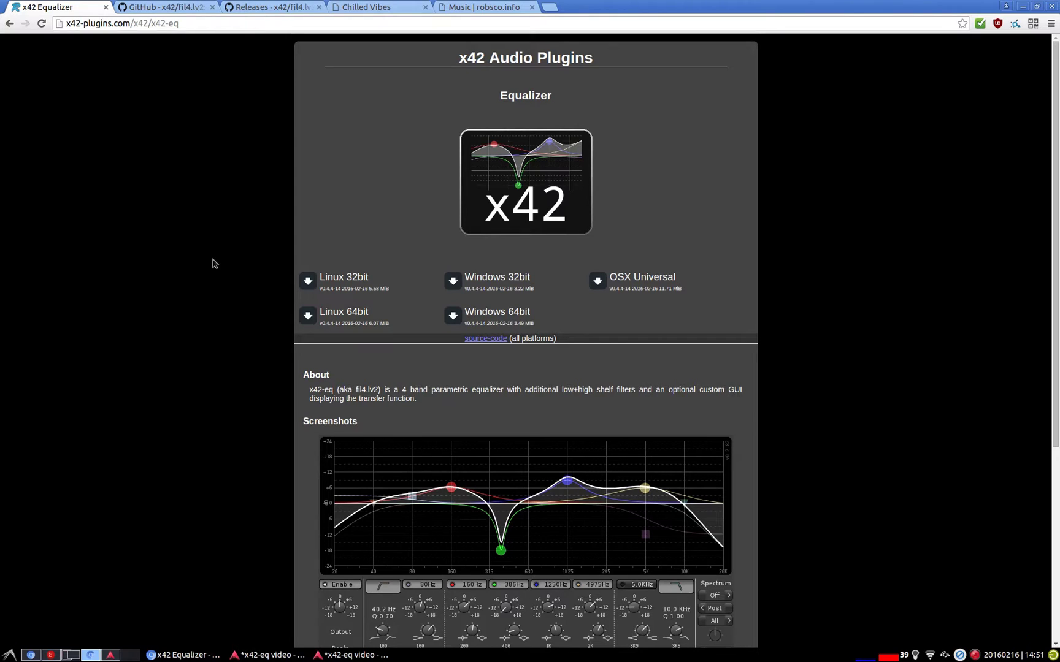
# Step: Insert 4 Band Parametric EQ Stereo from New Plugin > Favorites on Transition Town and reposition its window
pyautogui.scroll(-3, 634, 268)
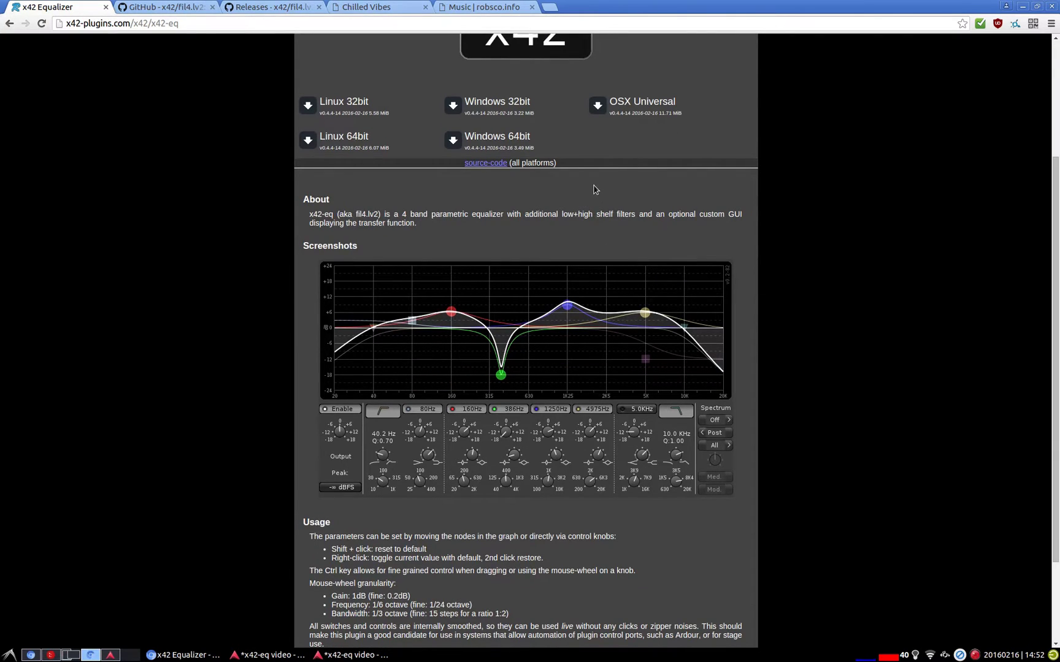
pyautogui.scroll(-2, 594, 189)
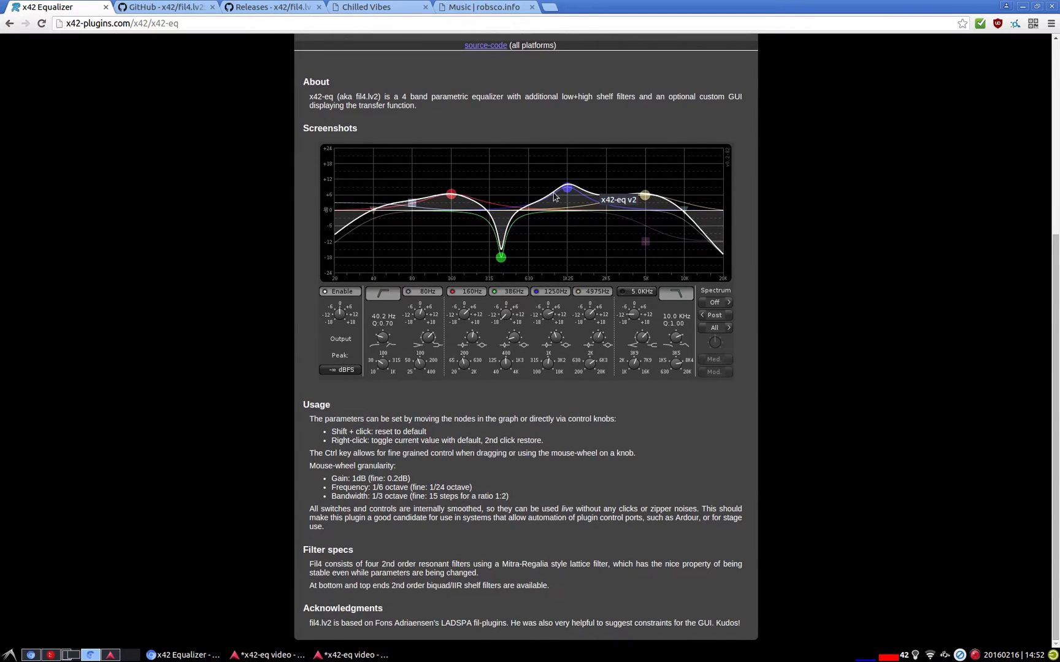
pyautogui.scroll(5, 539, 207)
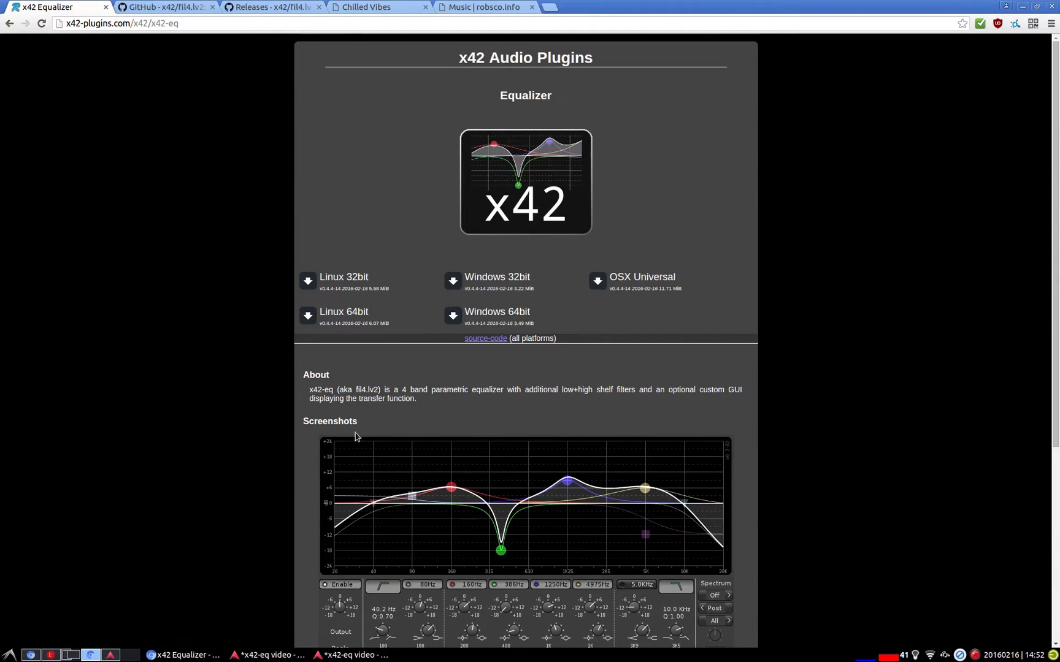
pyautogui.click(348, 655)
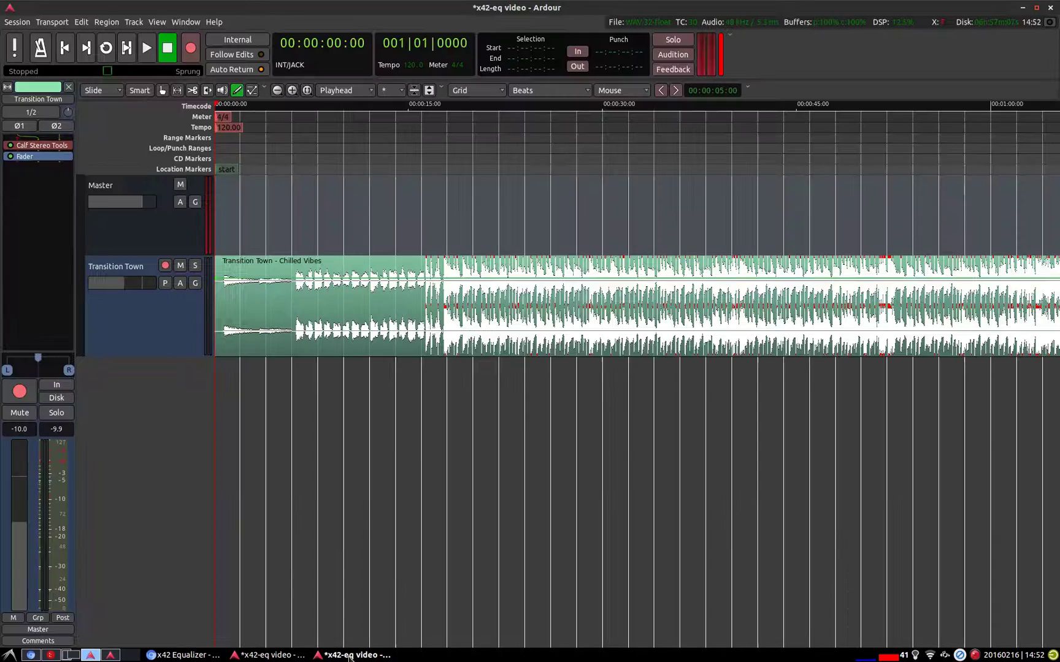
pyautogui.rightClick(49, 157)
pyautogui.moveTo(117, 161)
pyautogui.moveTo(190, 159)
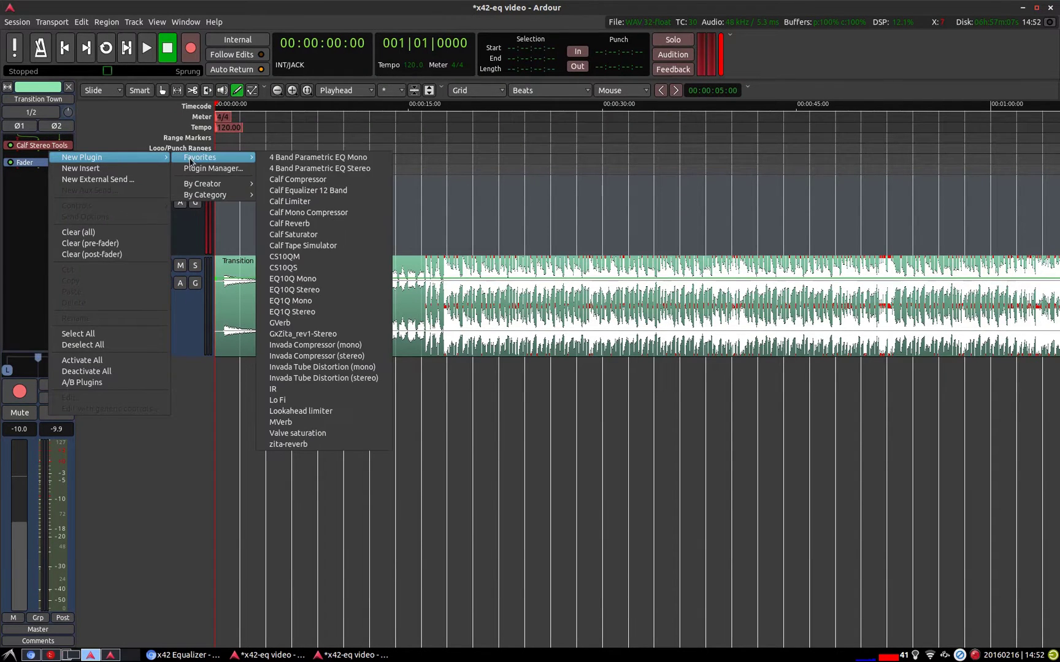
pyautogui.click(308, 172)
pyautogui.moveTo(301, 56); pyautogui.dragTo(609, 357)
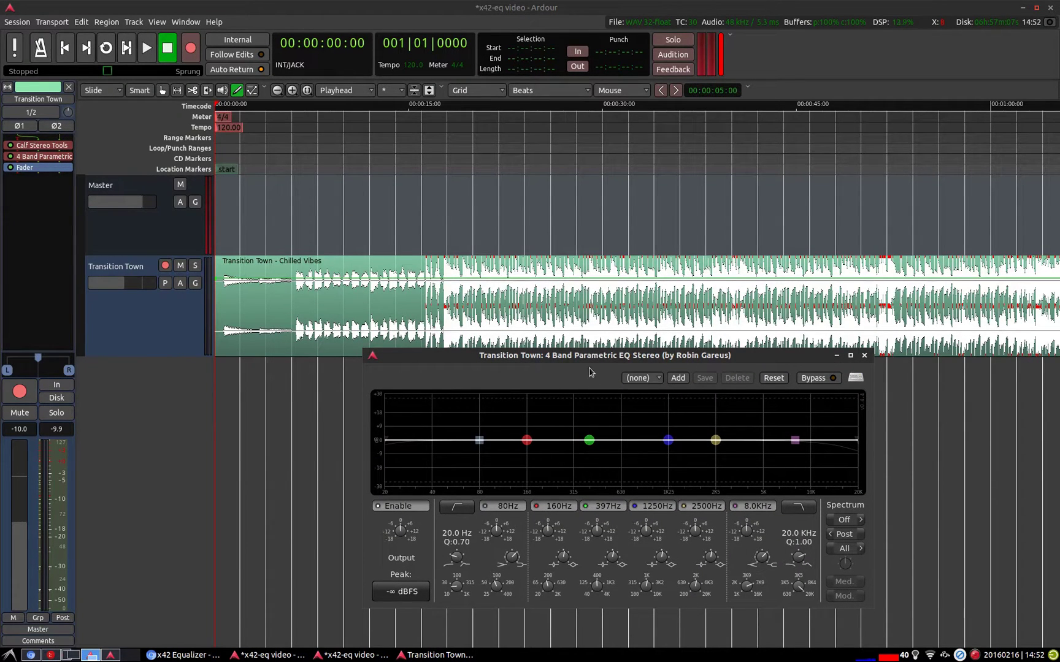
pyautogui.moveTo(589, 373); pyautogui.dragTo(621, 210)
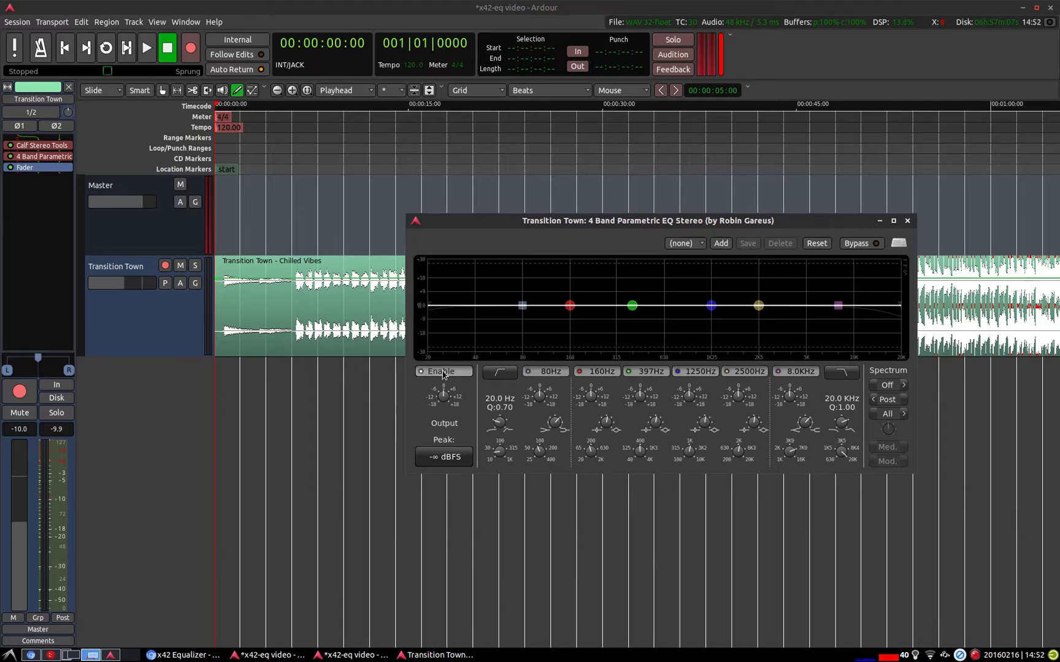
# Step: Compare the EQ off and on, then add an Enable automation lane set to Play
pyautogui.click(433, 373)
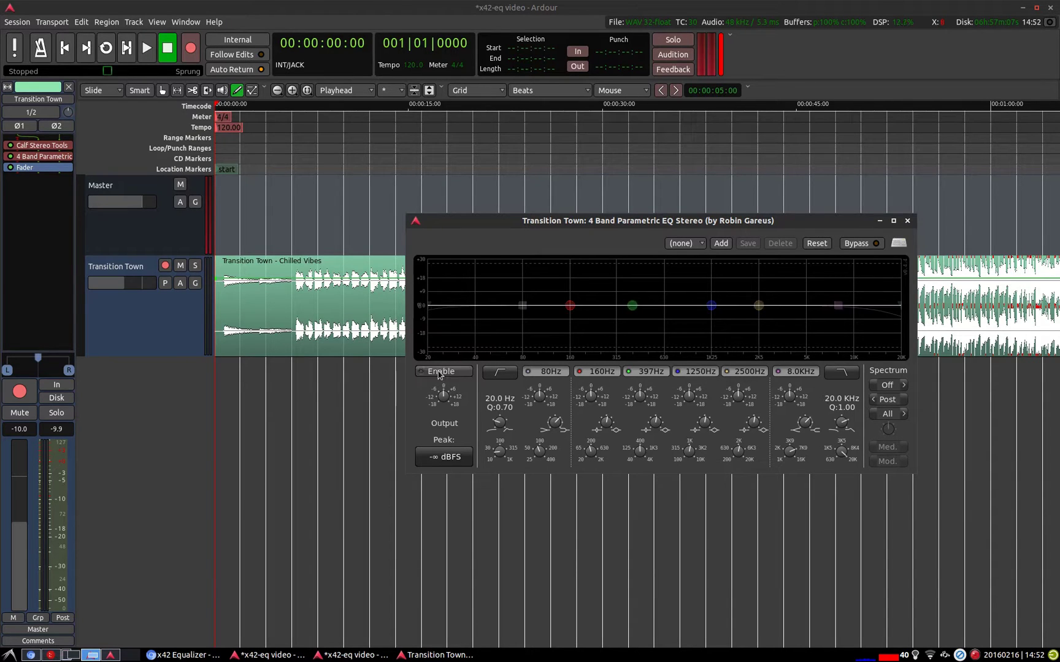
pyautogui.click(445, 374)
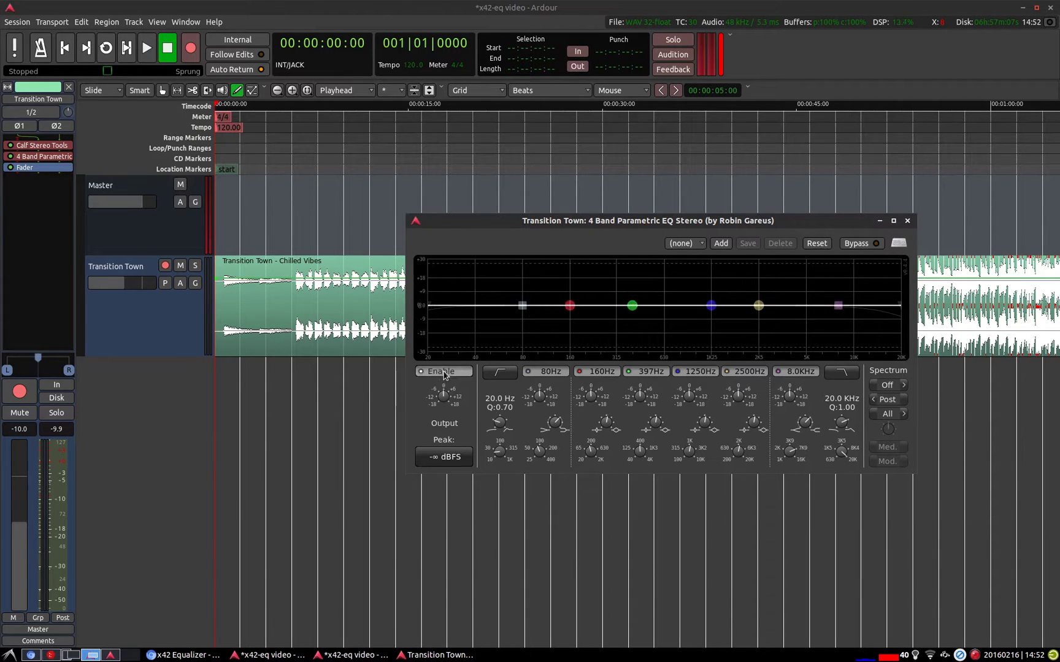
pyautogui.click(183, 286)
pyautogui.moveTo(269, 331)
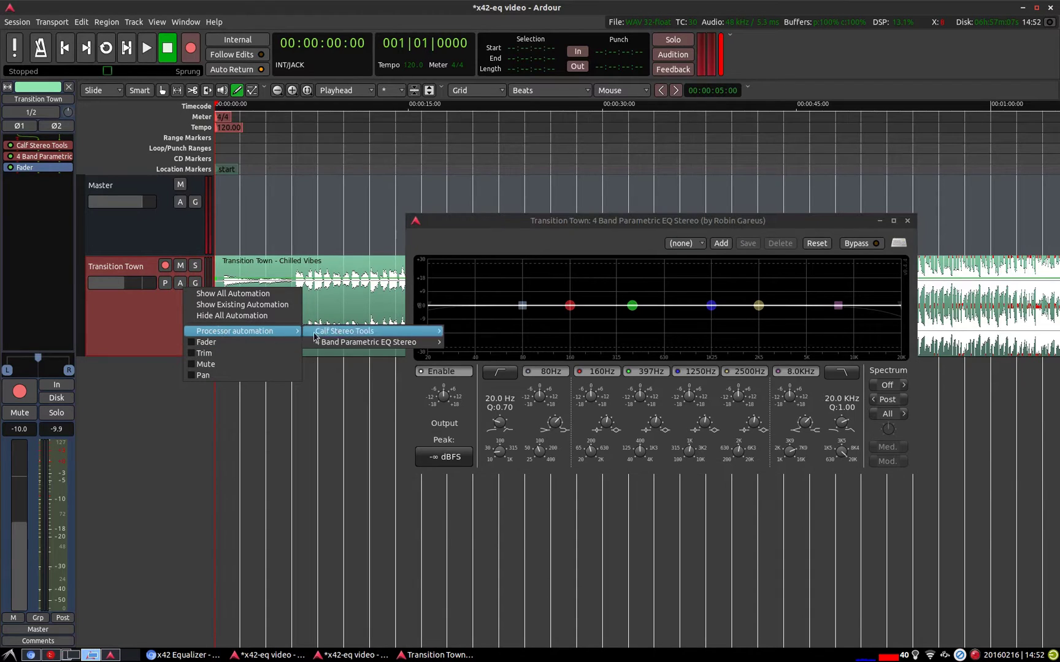
pyautogui.moveTo(347, 343)
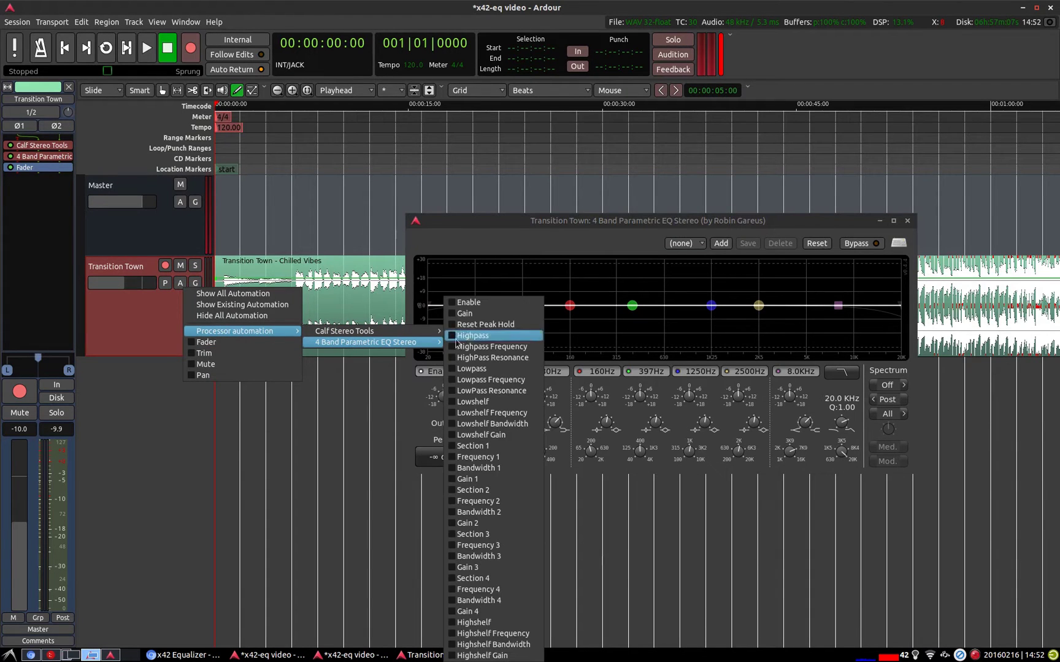
pyautogui.click(480, 304)
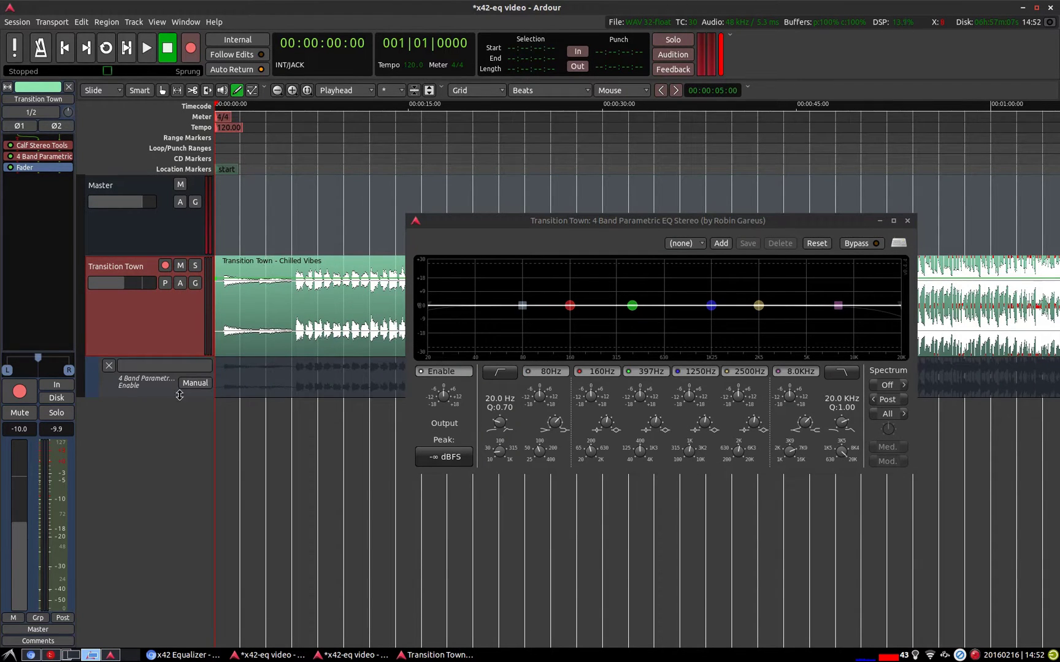
pyautogui.click(199, 389)
pyautogui.click(204, 404)
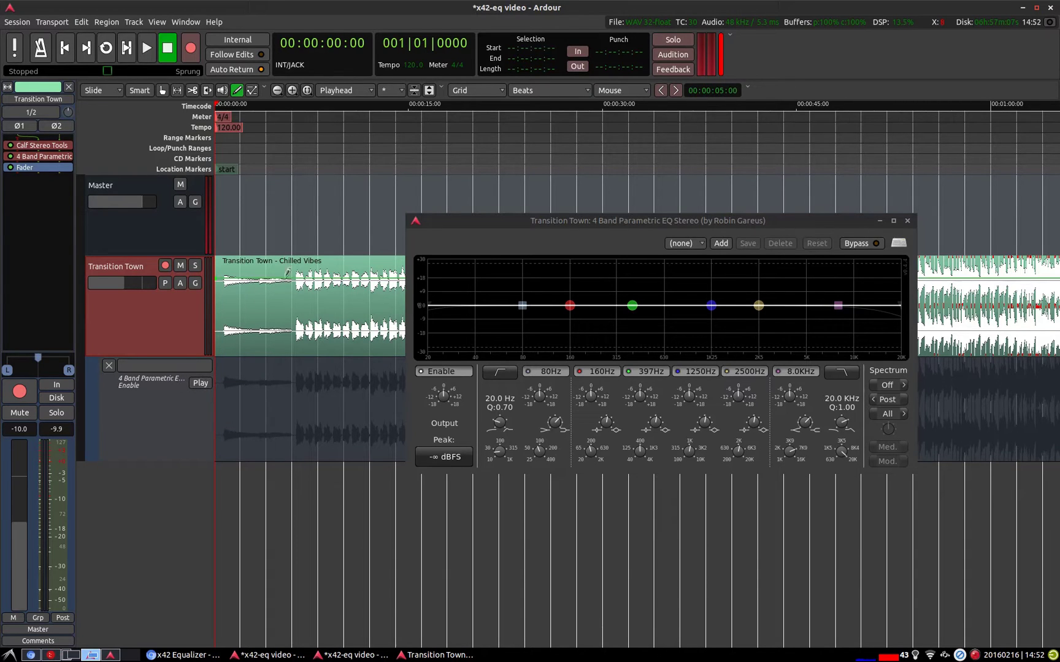
# Step: Draw a step switching the EQ off, play from 00:00:05:00, then hide the lane
pyautogui.click(241, 359)
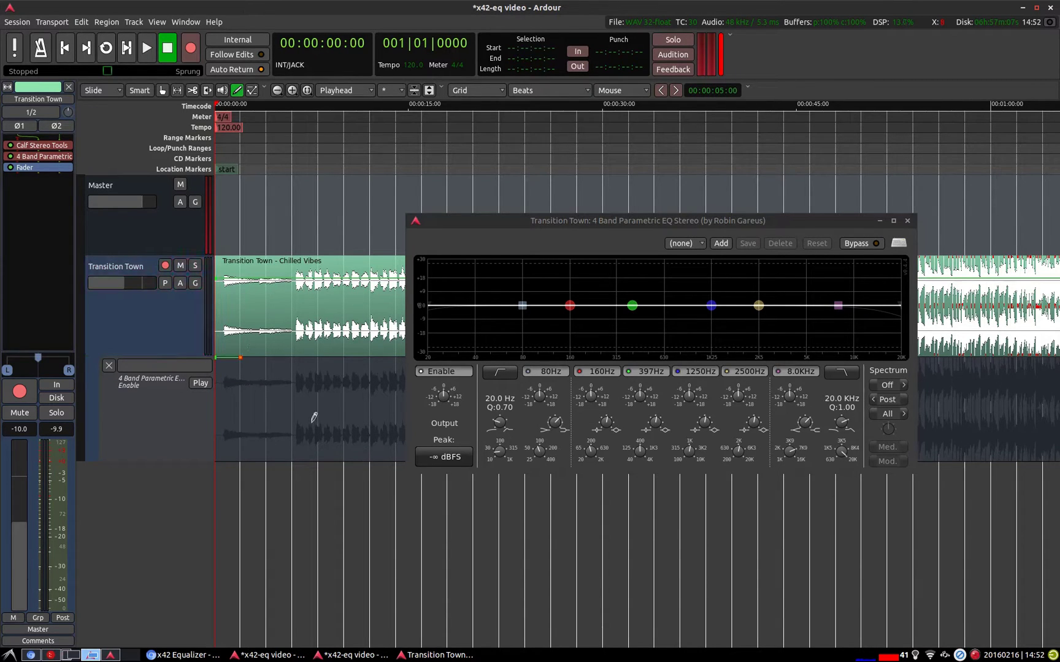
pyautogui.click(305, 423)
pyautogui.click(280, 147)
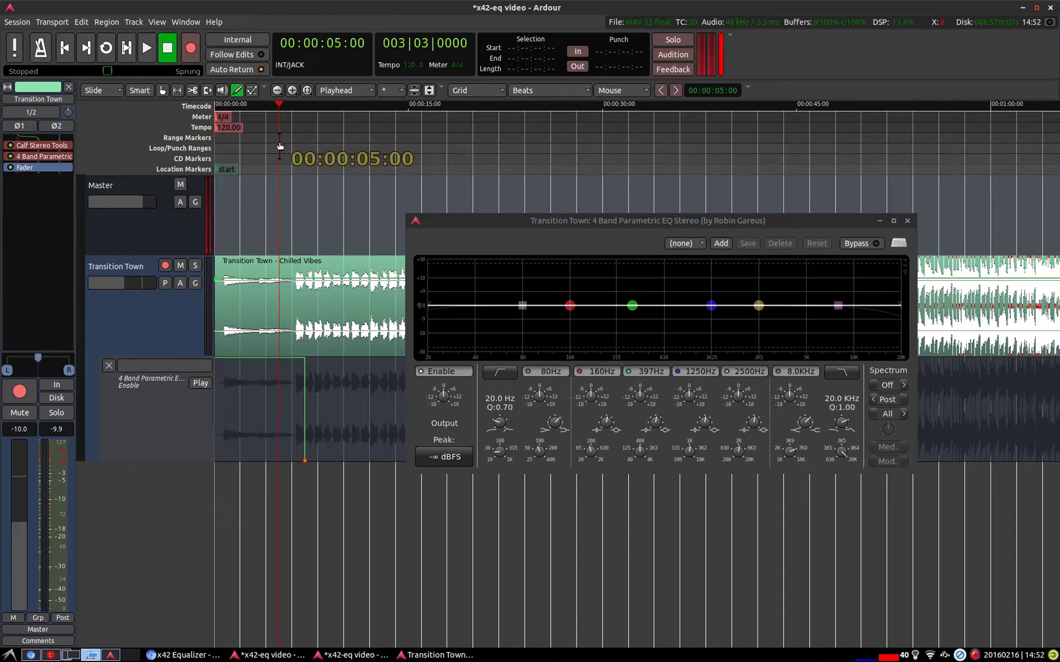
pyautogui.press('space')
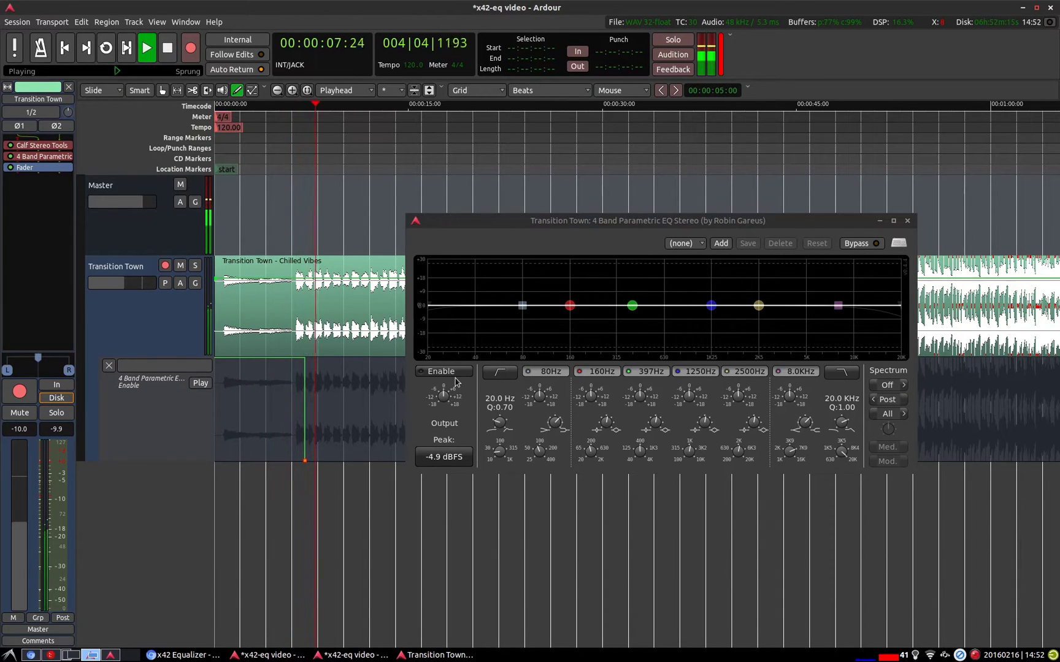
pyautogui.press('space')
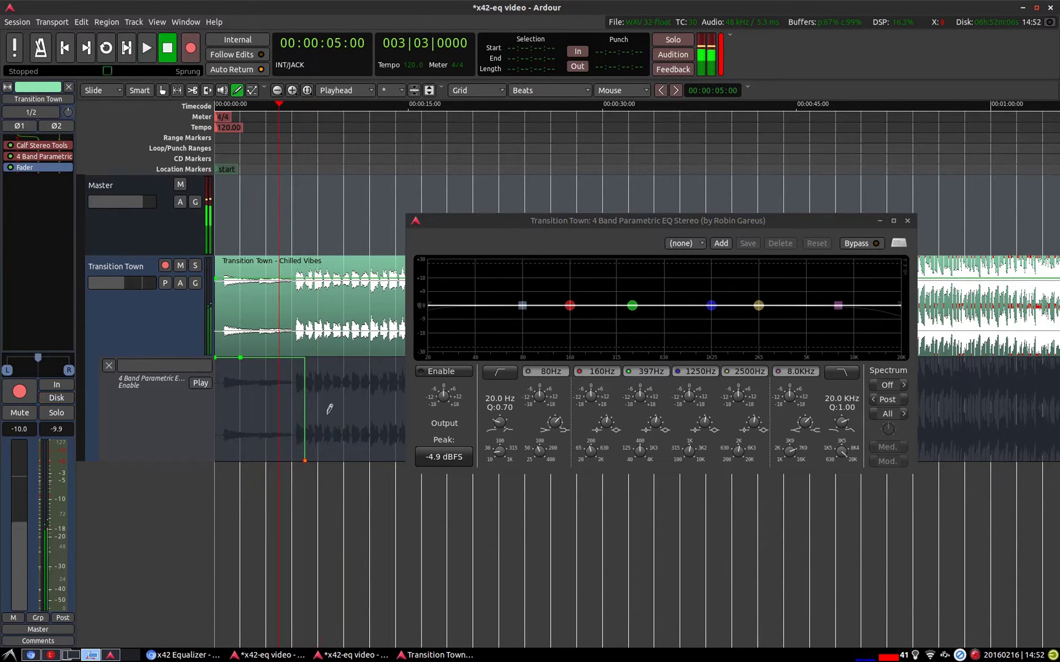
pyautogui.click(109, 366)
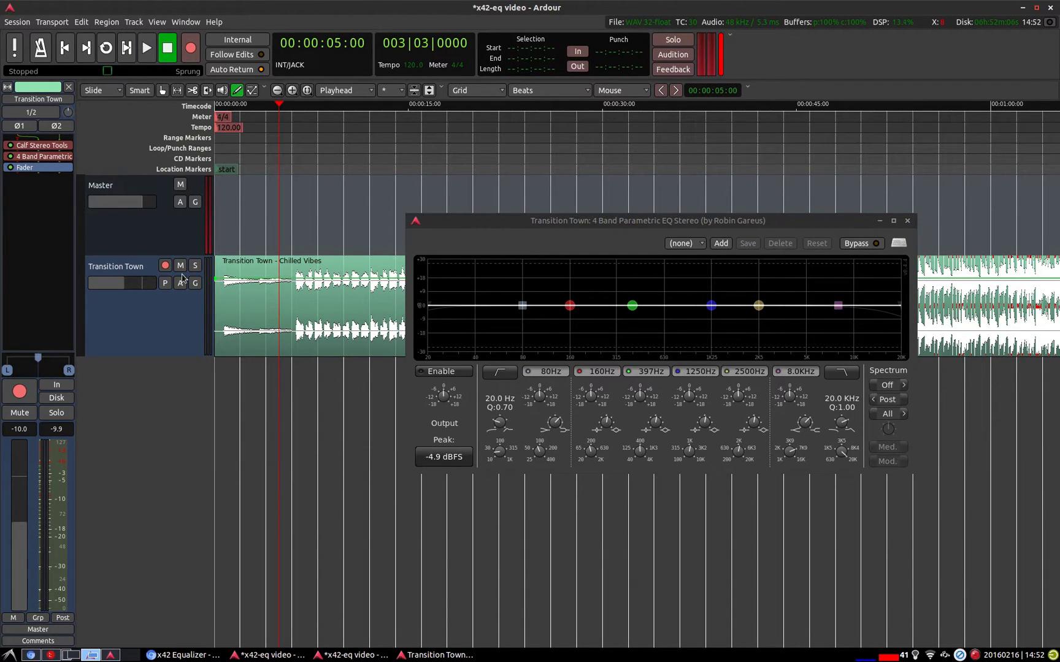
# Step: Make Transition Town taller, re-enable the EQ and raise its output gain to about +8.6 dB
pyautogui.moveTo(807, 222); pyautogui.dragTo(783, 339)
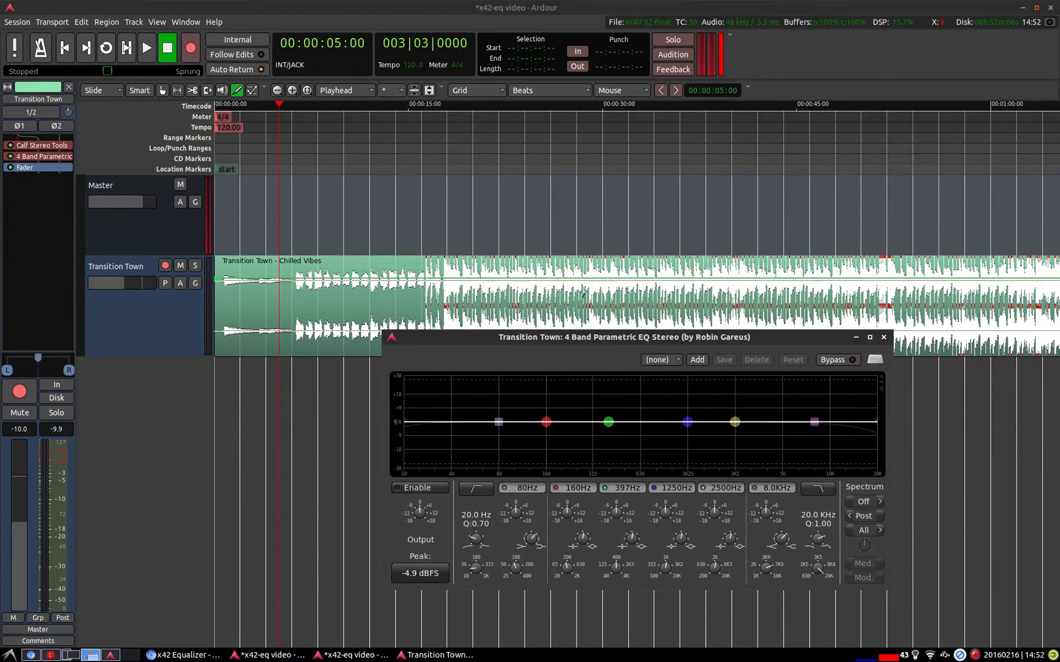
pyautogui.moveTo(160, 355); pyautogui.dragTo(159, 397)
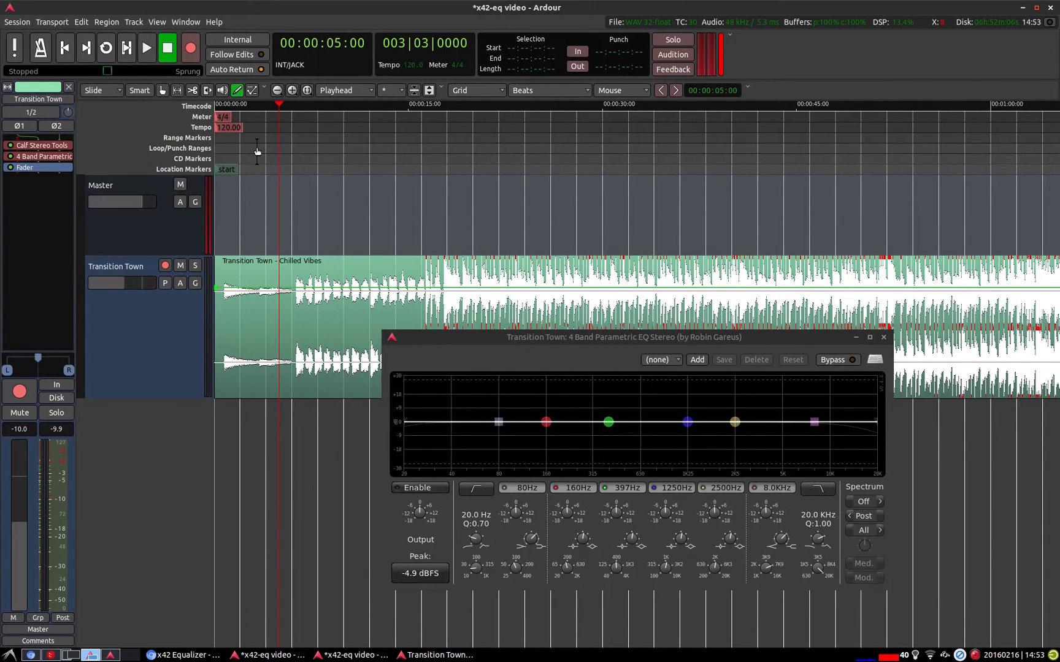
pyautogui.moveTo(443, 343); pyautogui.dragTo(431, 276)
pyautogui.click(406, 421)
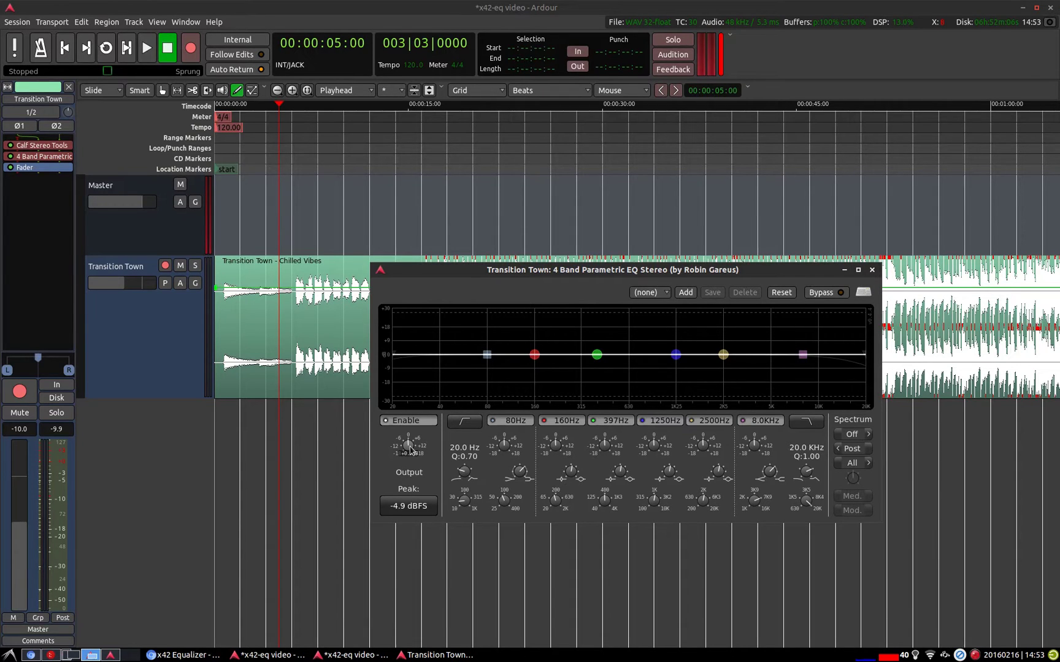
pyautogui.moveTo(411, 450); pyautogui.dragTo(413, 407)
pyautogui.moveTo(395, 455)
pyautogui.scroll(10, 409, 448)
pyautogui.moveTo(438, 273); pyautogui.dragTo(482, 324)
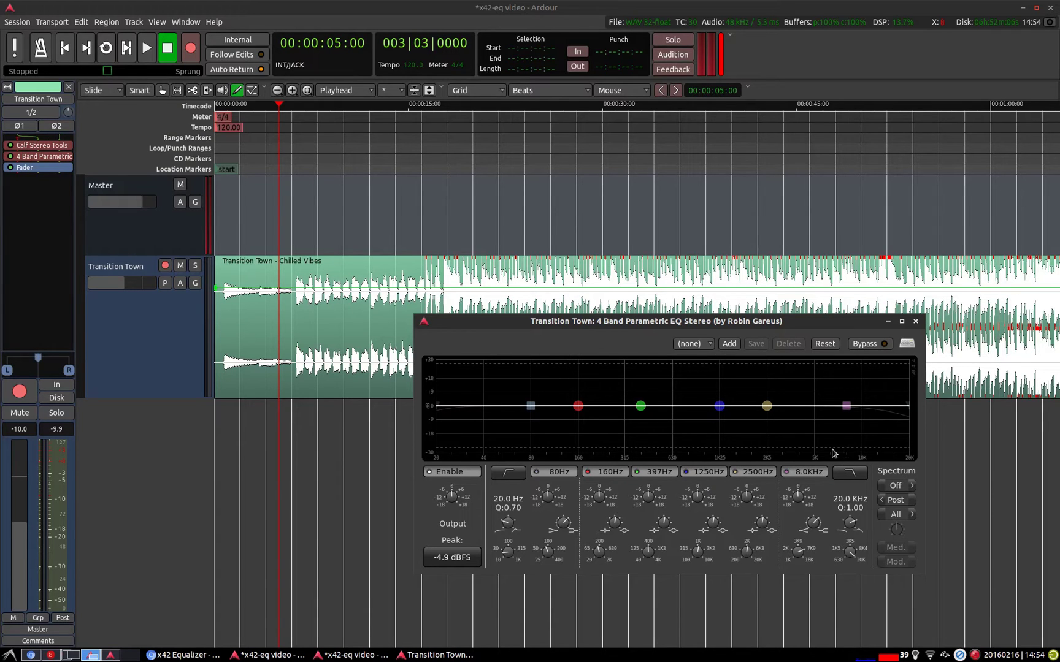
# Step: Play the song from the start with the live Flat spectrum in a full-screen EQ window
pyautogui.moveTo(695, 324); pyautogui.dragTo(698, 334)
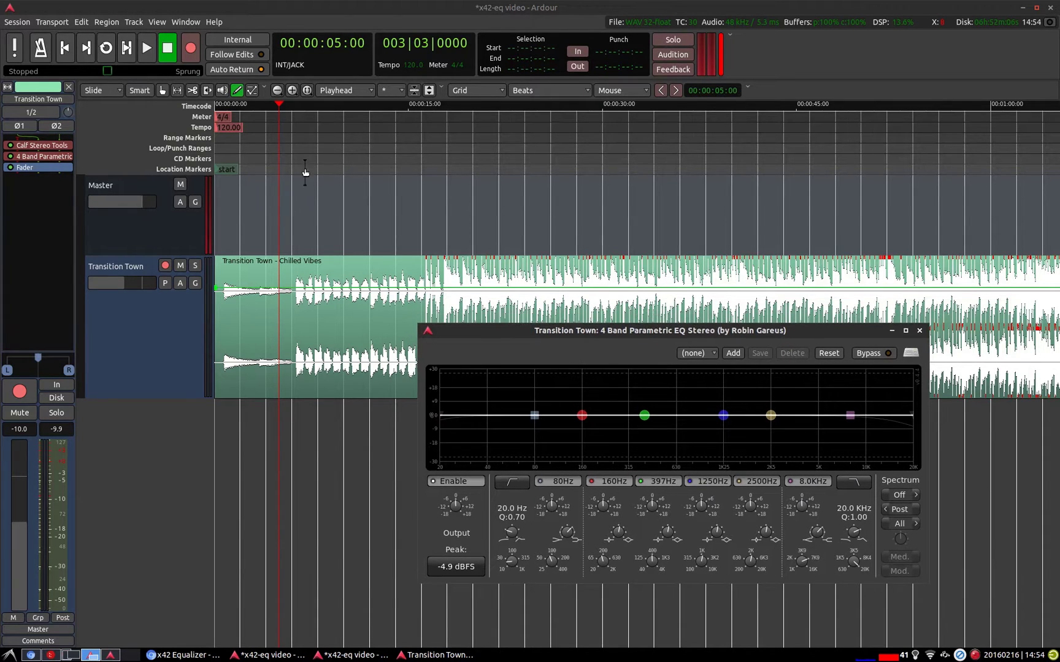
pyautogui.moveTo(279, 147); pyautogui.dragTo(249, 152)
pyautogui.press('space')
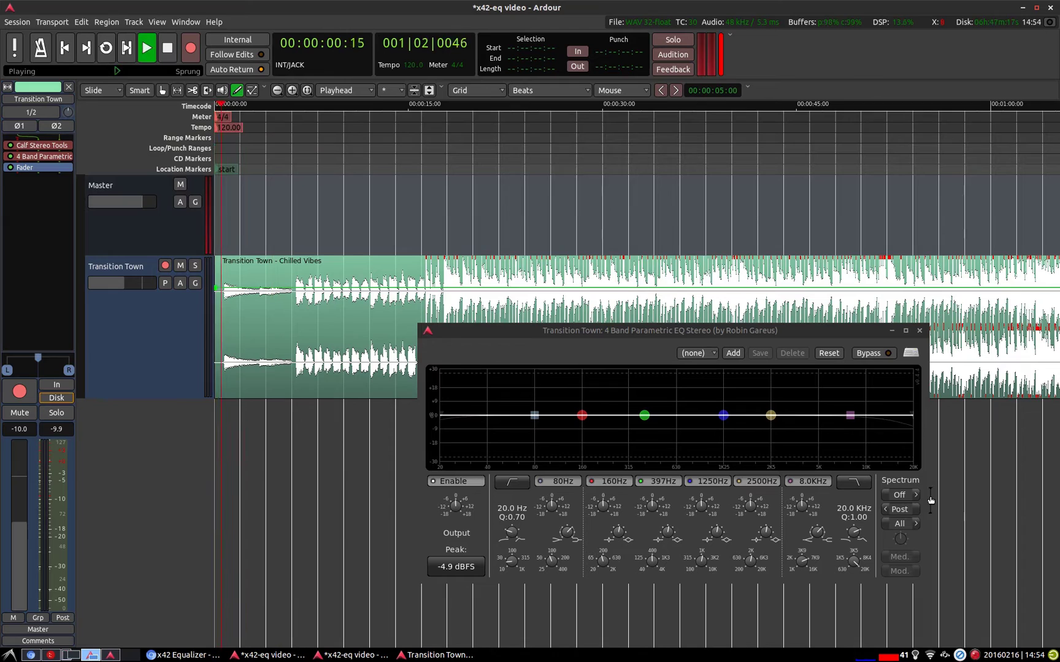
pyautogui.click(737, 399)
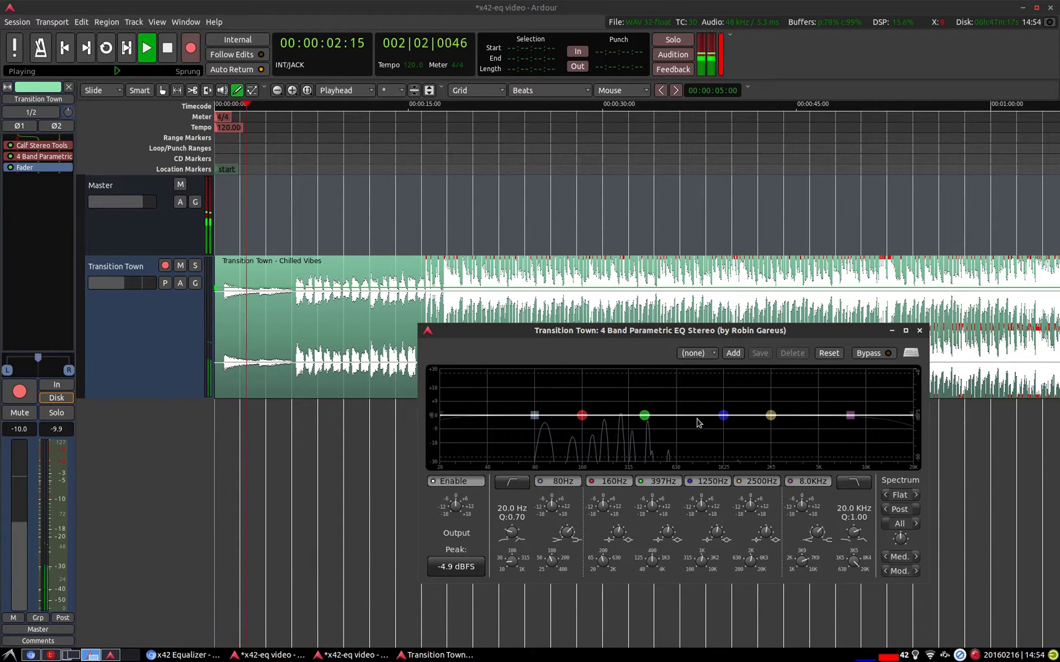
pyautogui.doubleClick(544, 335)
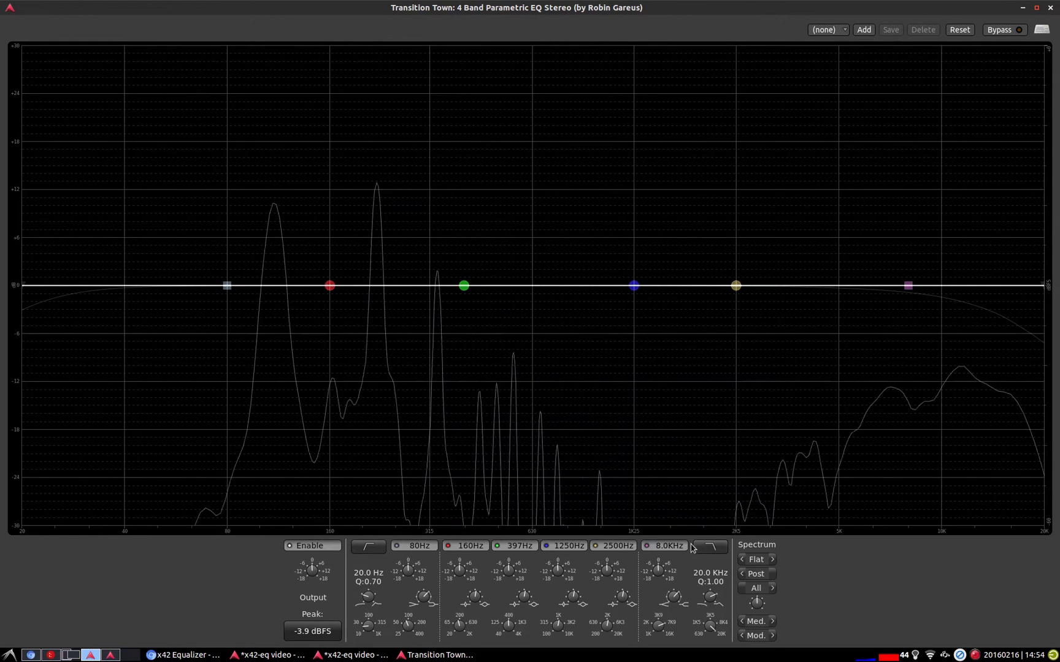
# Step: Cycle the spectrum view through Hist and Prop, then set it to Off
pyautogui.click(772, 559)
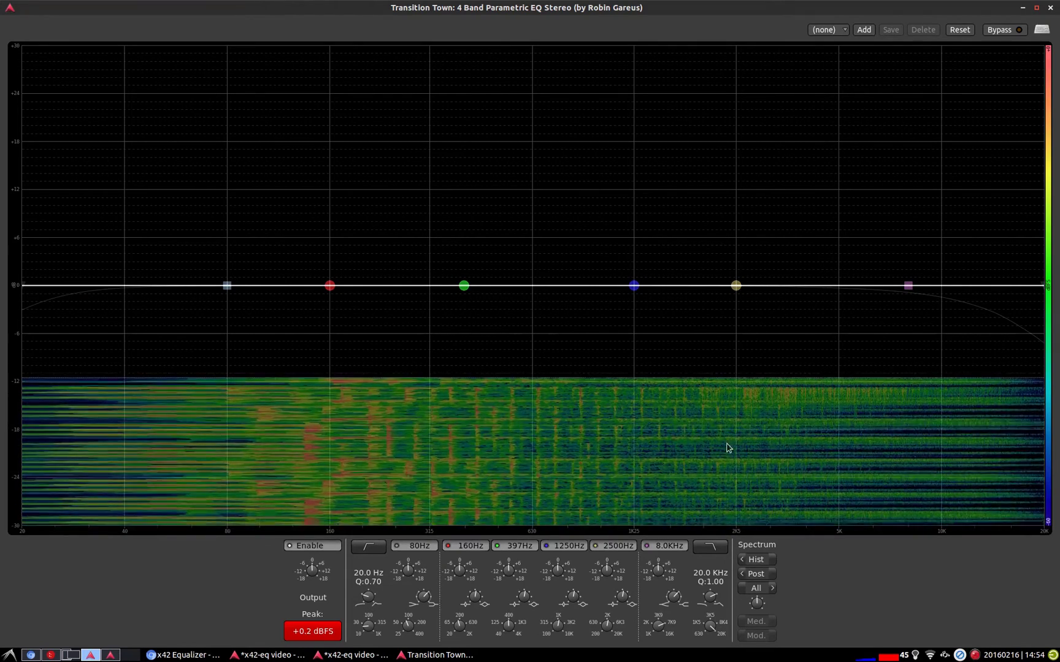
pyautogui.click(742, 559)
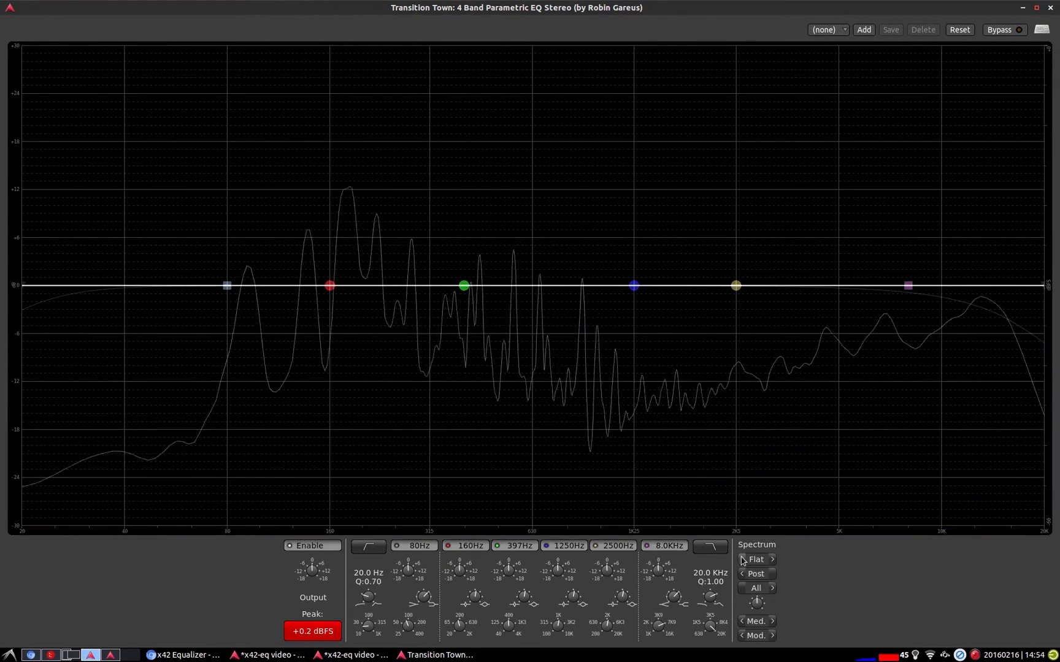
pyautogui.click(741, 559)
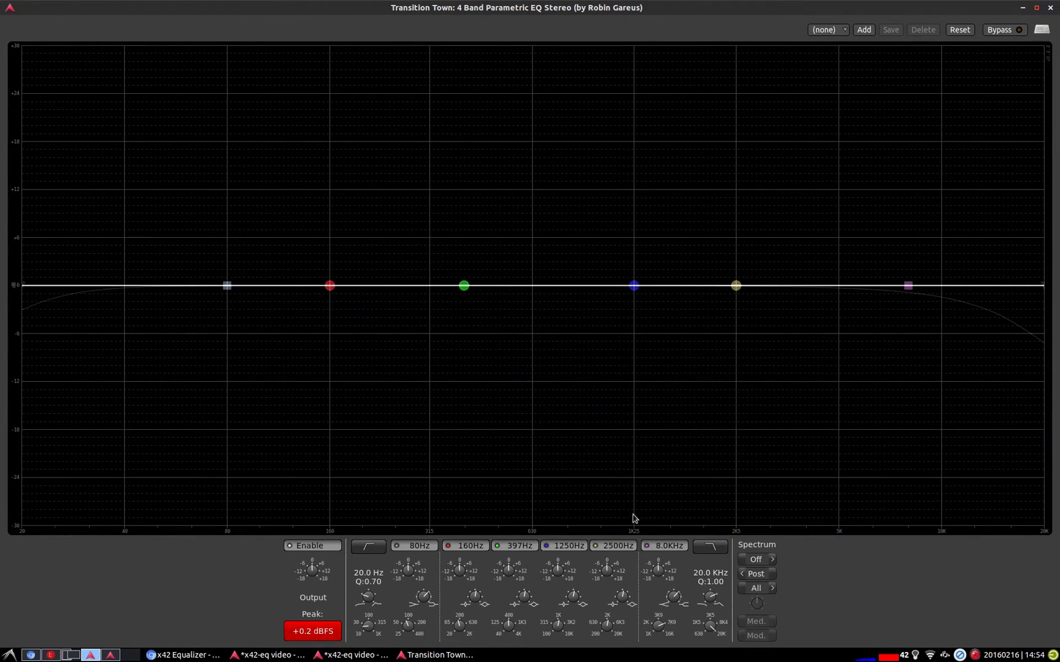
# Step: Cut the 1242 Hz band to about -16 dB with Pre analysis, disable it, shrink the window and stop
pyautogui.click(773, 560)
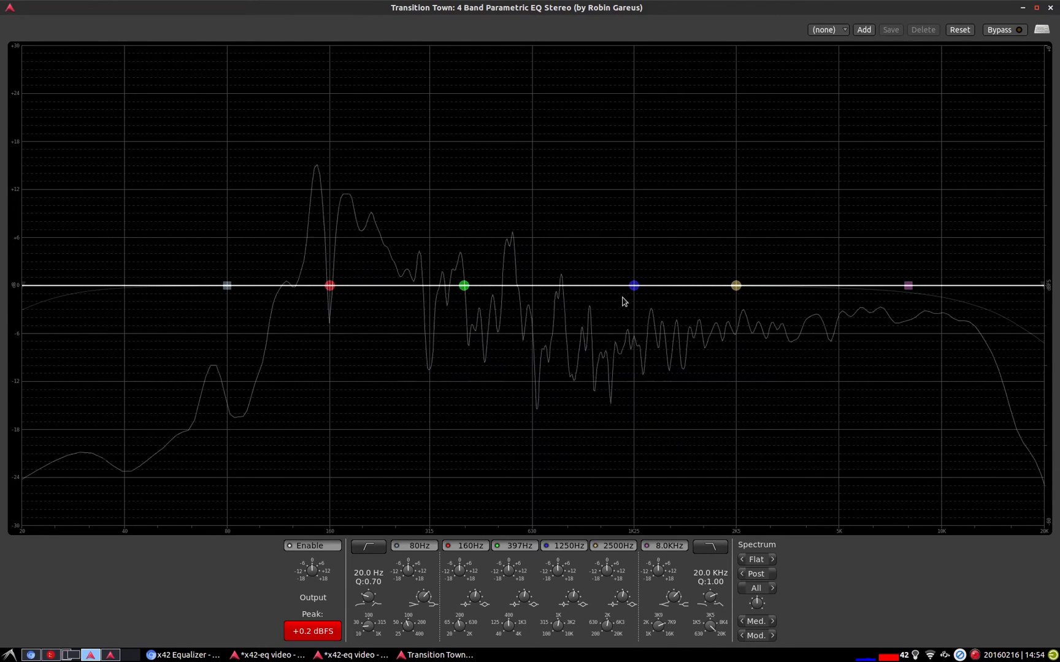
pyautogui.moveTo(634, 286); pyautogui.dragTo(635, 456)
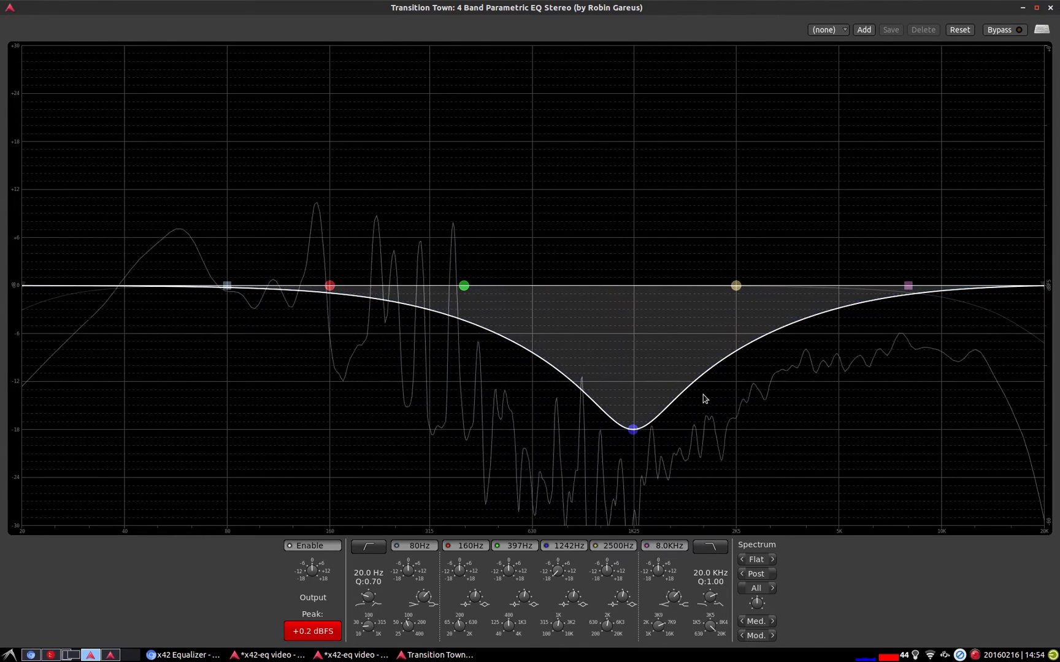
pyautogui.click(742, 575)
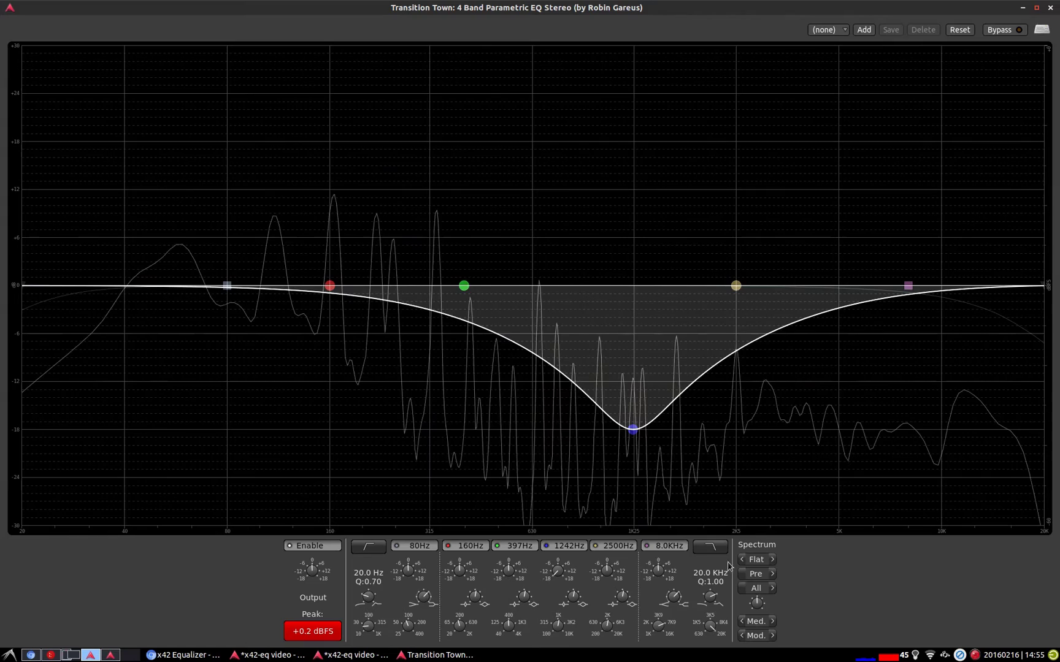
pyautogui.click(633, 431)
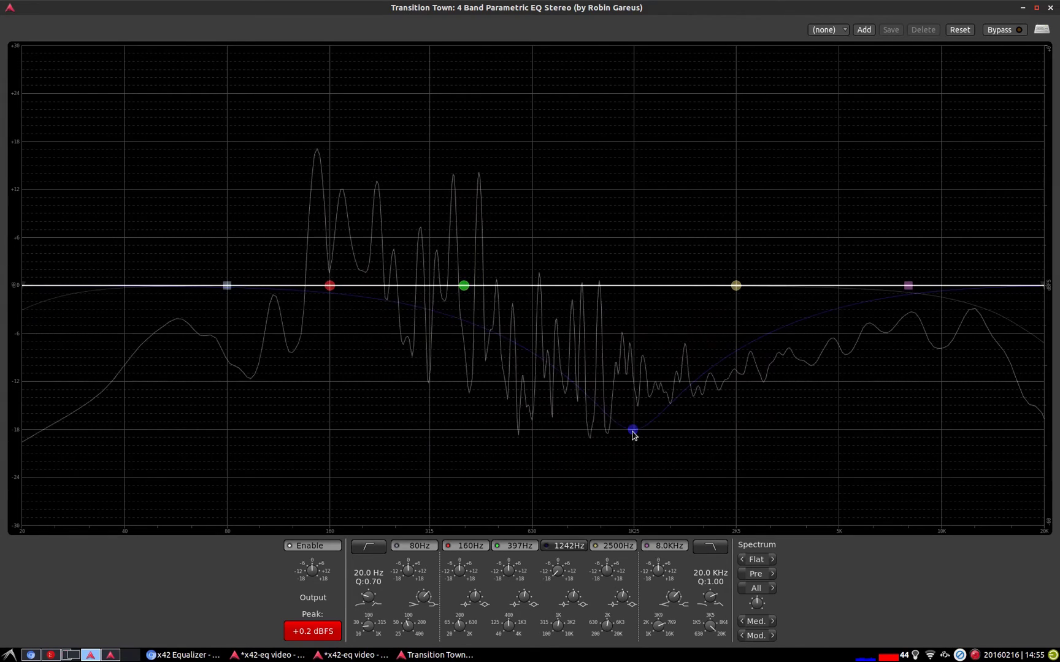
pyautogui.click(1036, 7)
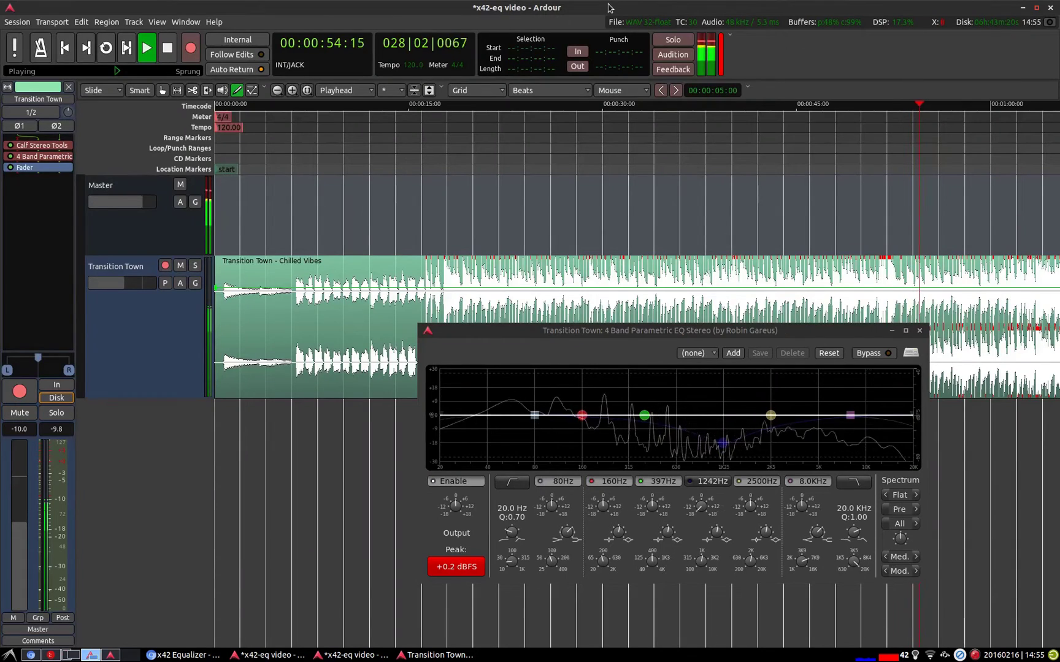
pyautogui.press('space')
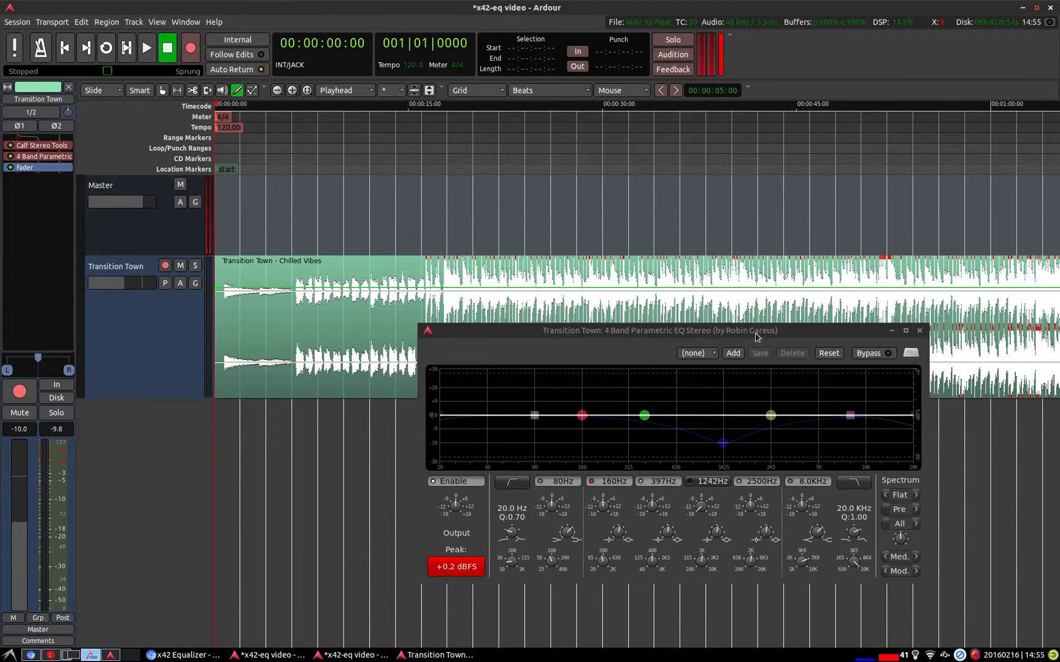
# Step: Open Calf Stereo Tools and pan its input balance fully left to -1
pyautogui.moveTo(755, 334); pyautogui.dragTo(695, 328)
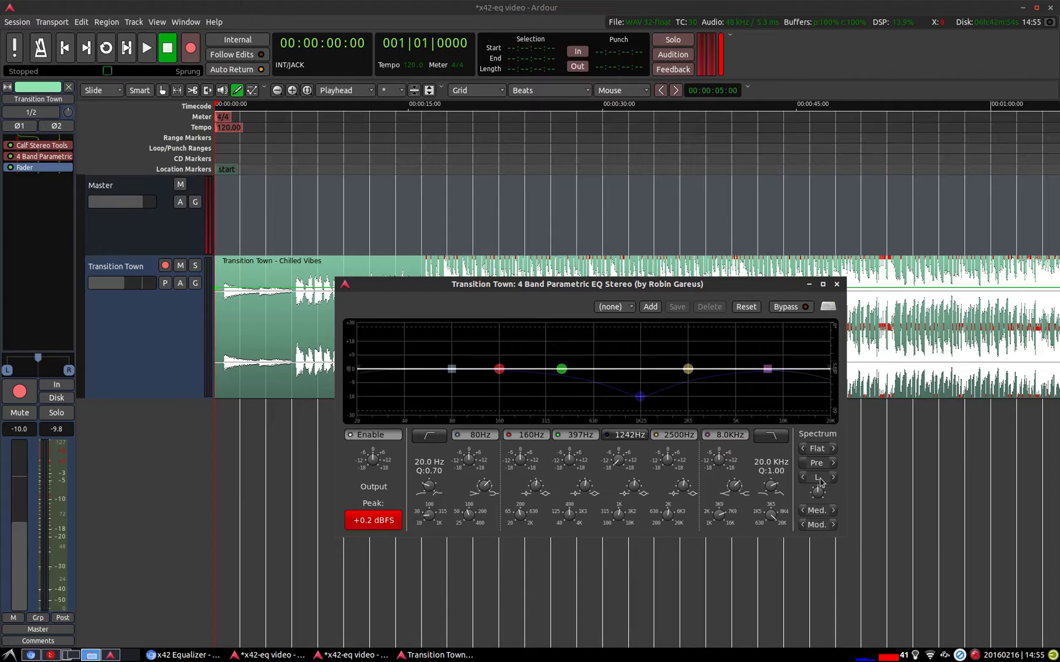
pyautogui.doubleClick(37, 145)
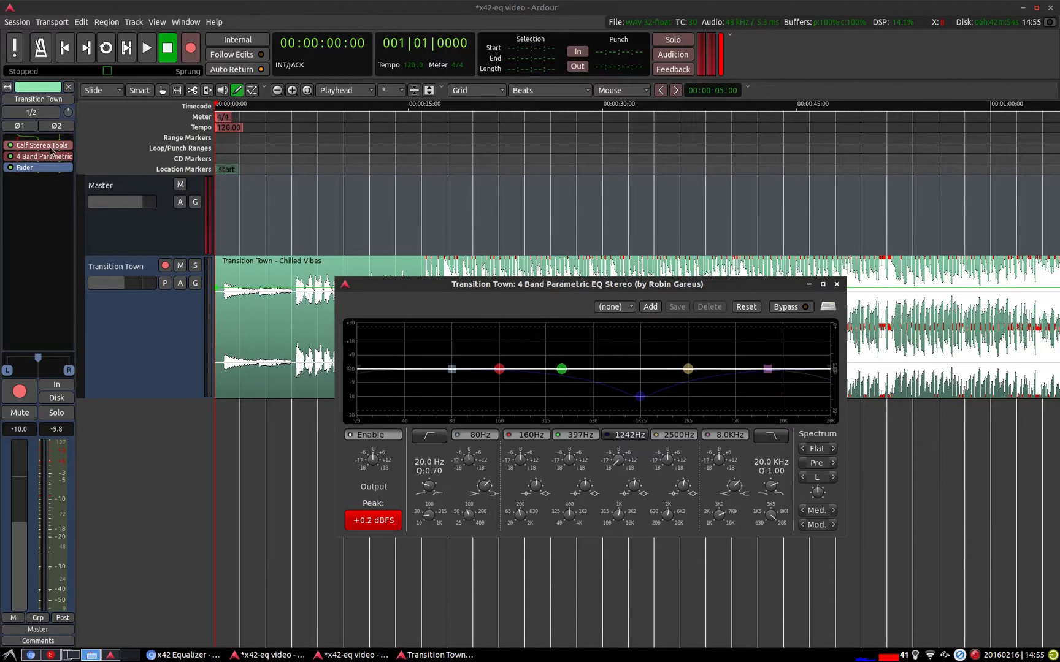
pyautogui.moveTo(391, 84); pyautogui.dragTo(400, 68)
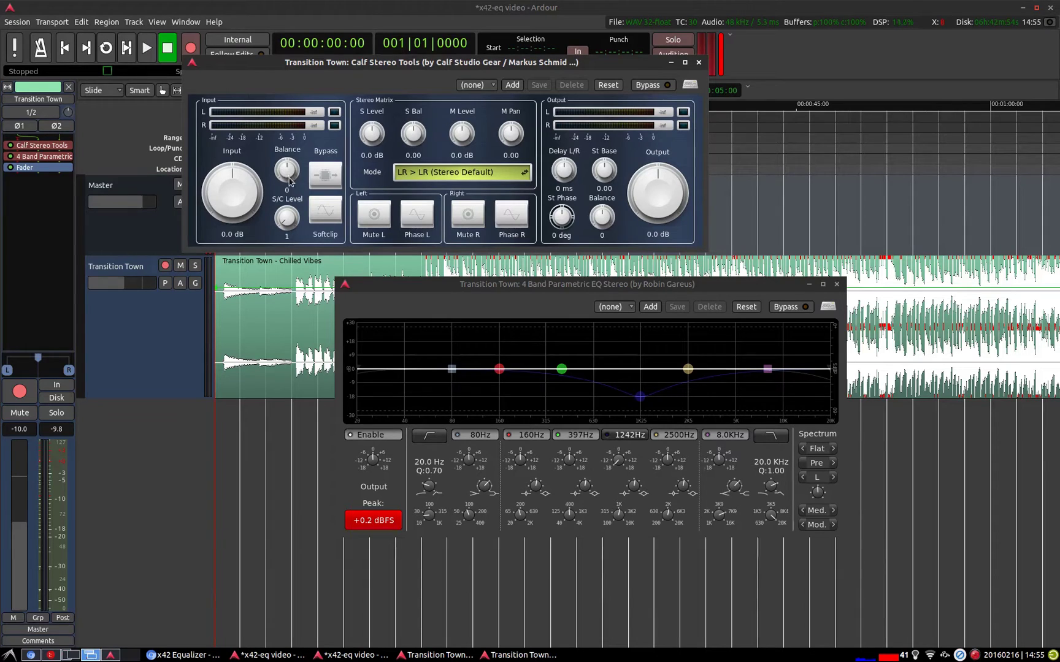
pyautogui.moveTo(290, 212); pyautogui.dragTo(286, 270)
# Step: Play from 00:00:38:15 with the EQ analyser on Post and R, recentring the balance
pyautogui.moveTo(730, 147); pyautogui.dragTo(716, 146)
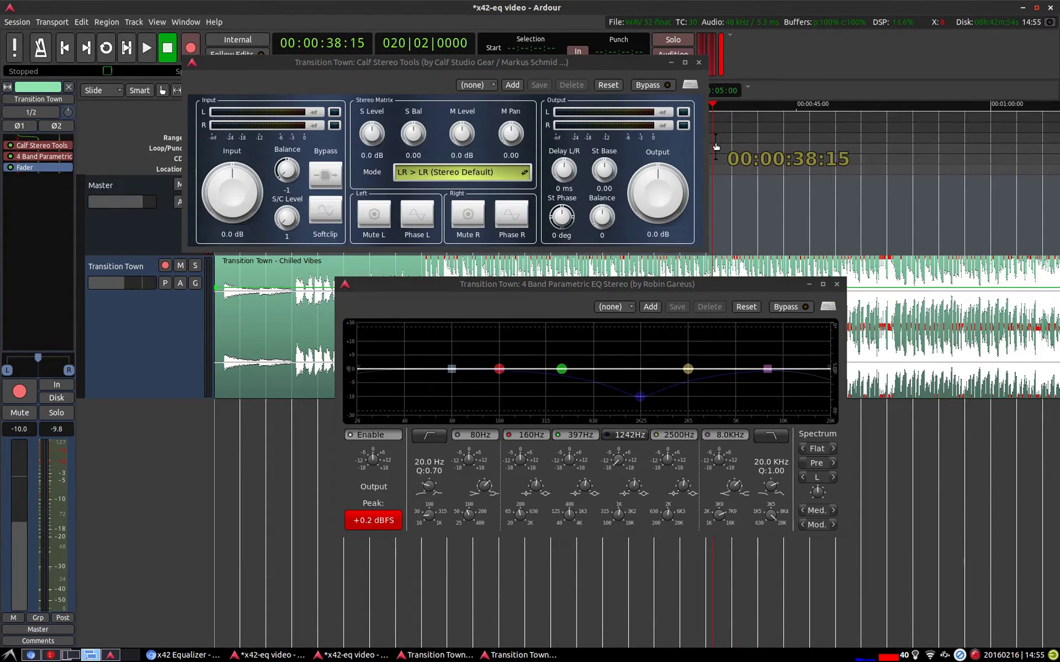
pyautogui.press('space')
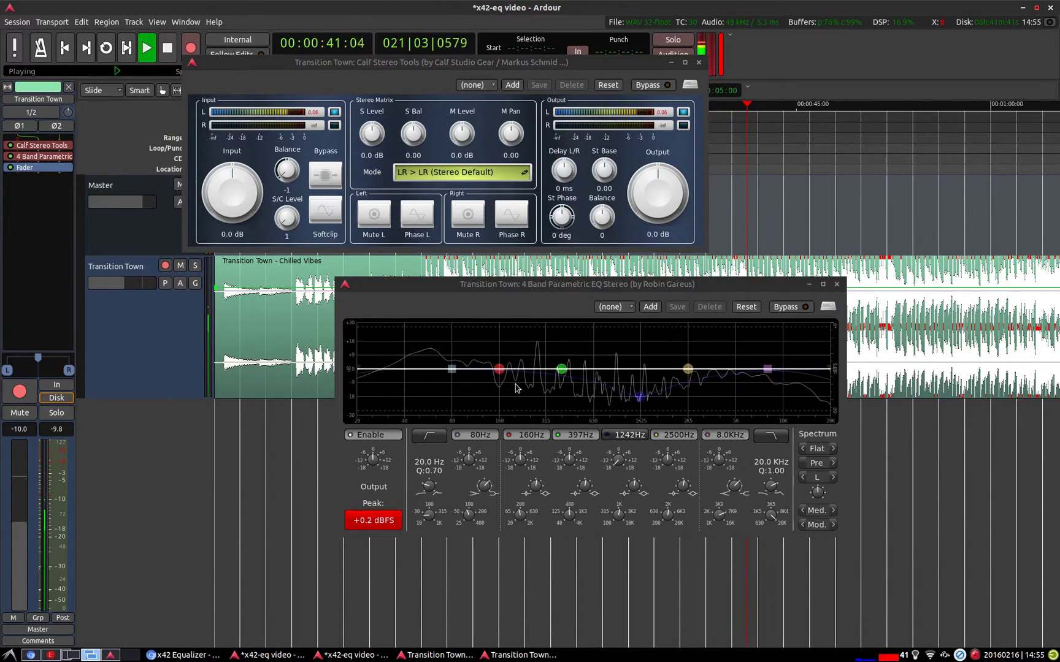
pyautogui.click(832, 463)
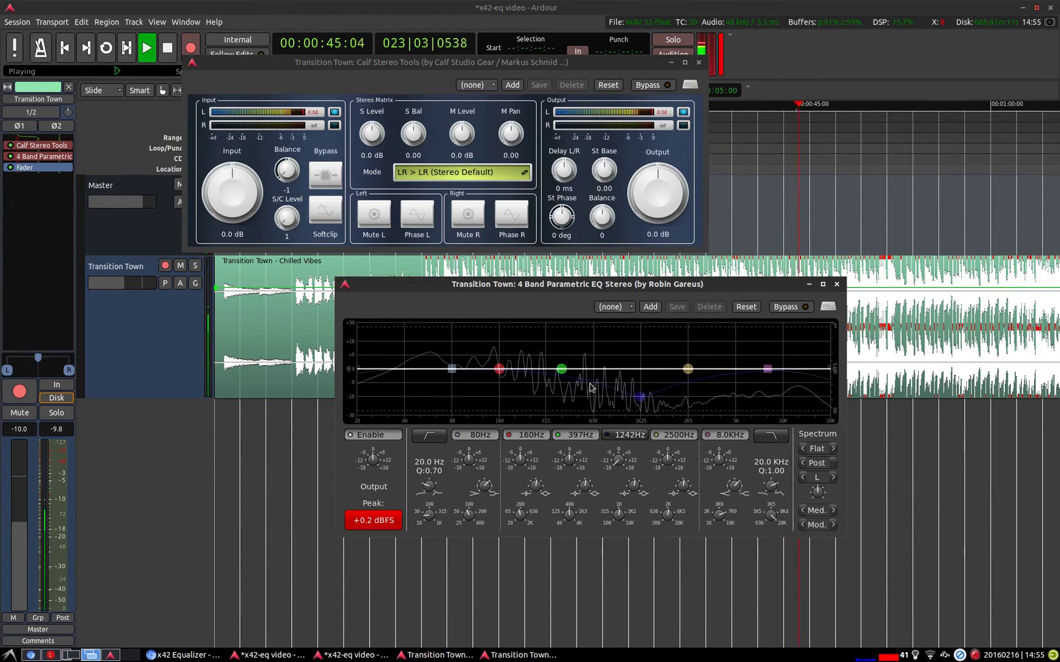
pyautogui.click(833, 477)
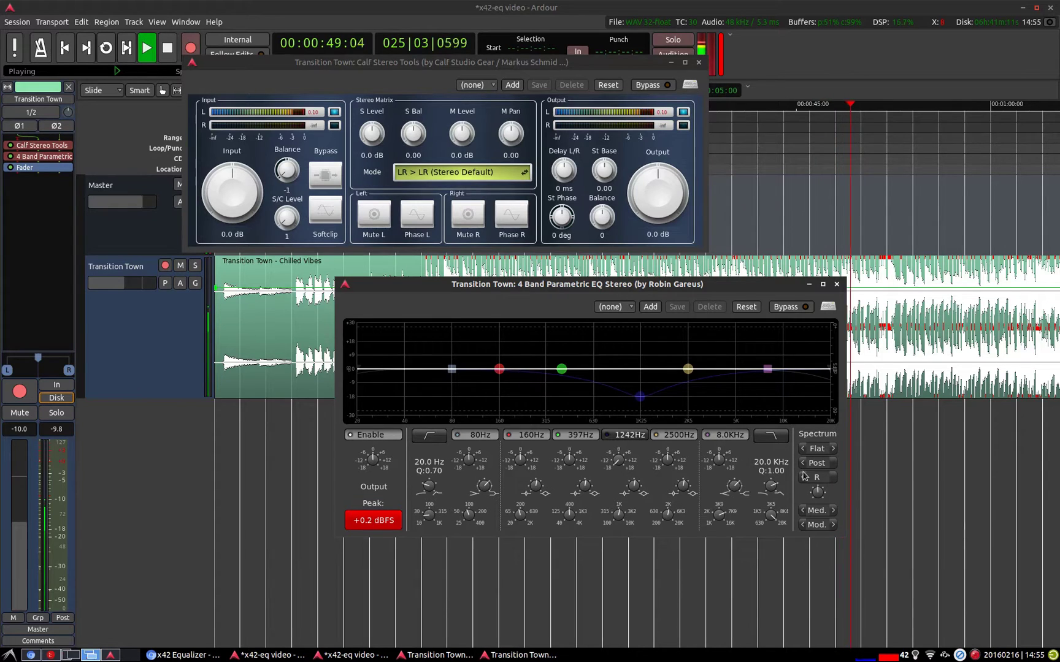
pyautogui.moveTo(287, 170); pyautogui.dragTo(286, 123)
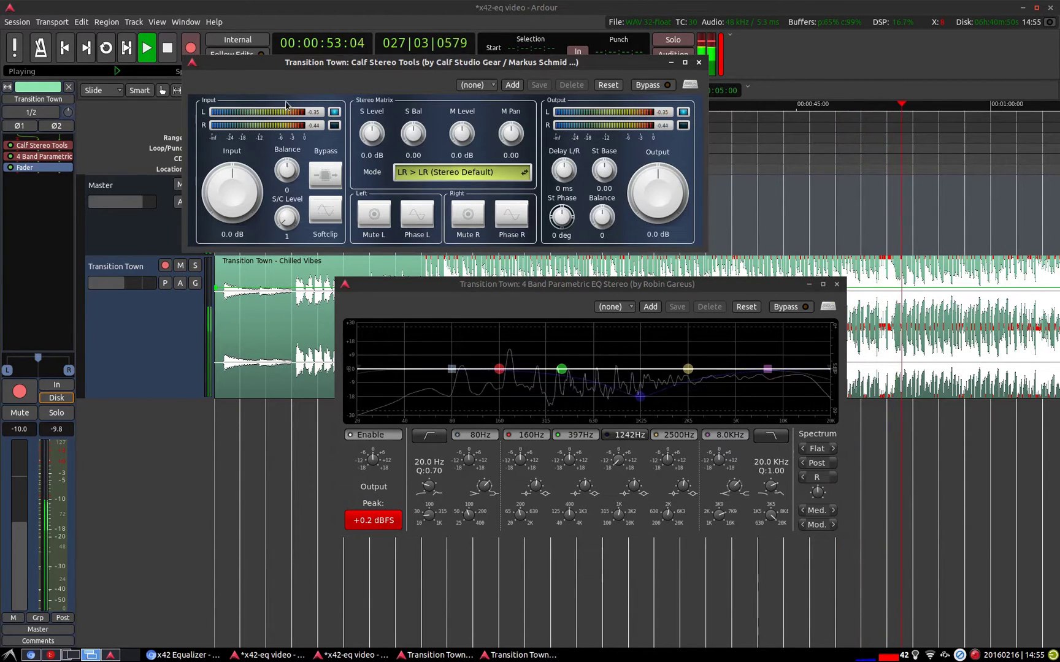
# Step: Close Calf Stereo Tools, stop playback and lower the spectrum display gain to -26 dB
pyautogui.doubleClick(9, 148)
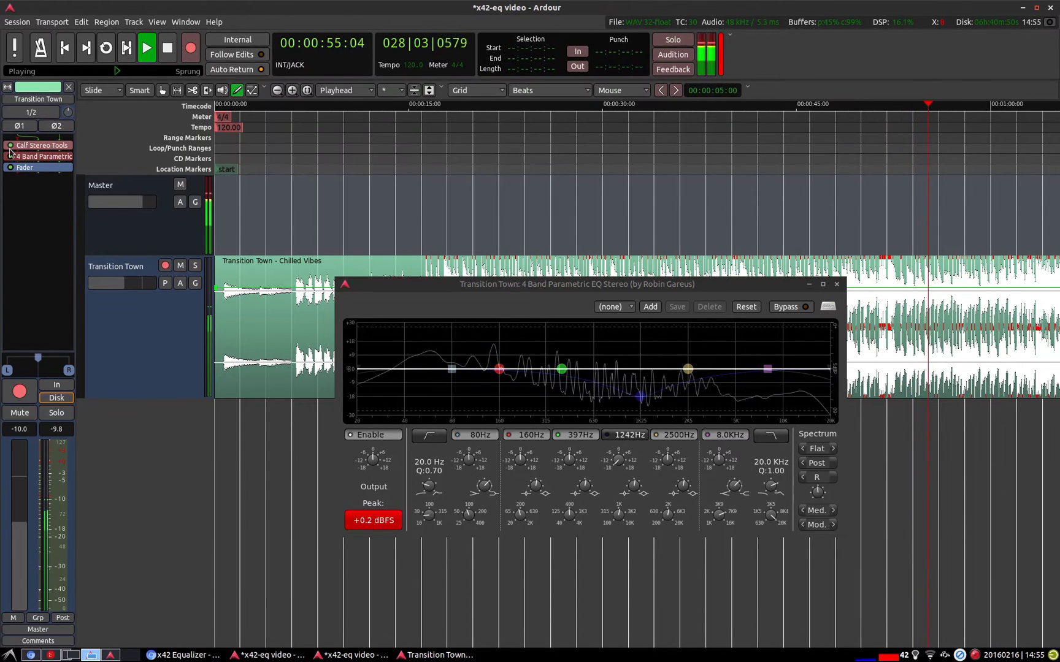
pyautogui.press('space')
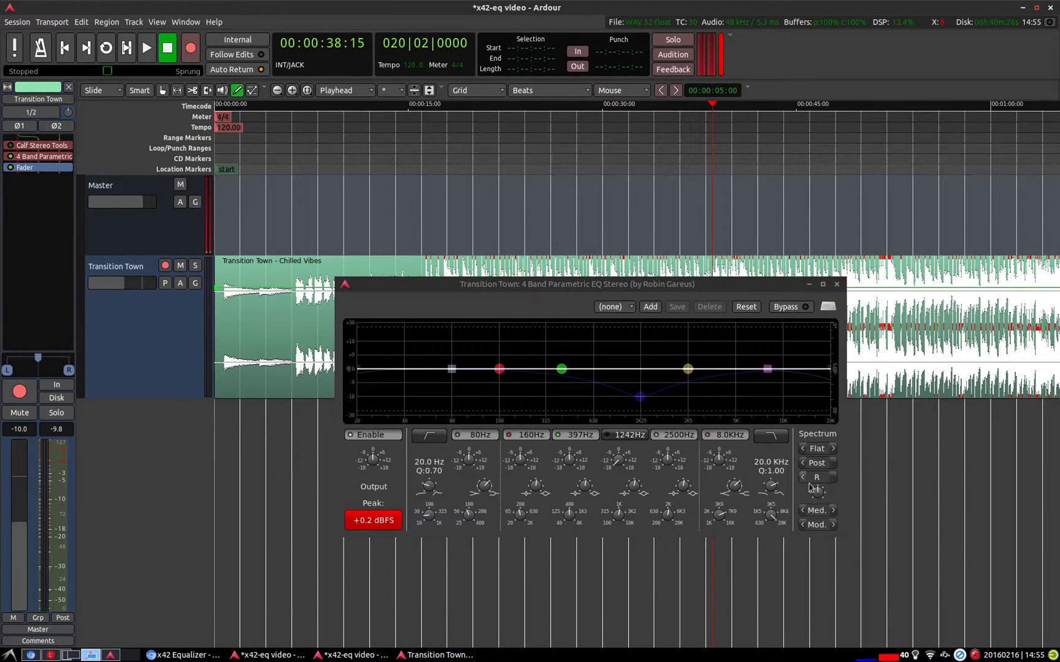
pyautogui.click(818, 495)
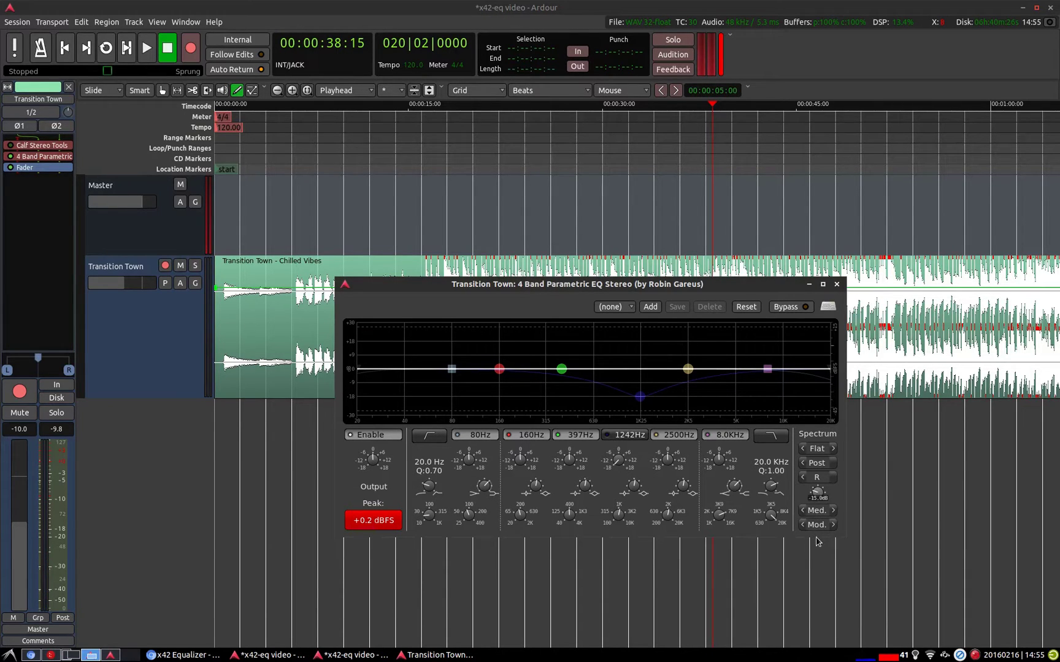
pyautogui.moveTo(822, 562); pyautogui.dragTo(818, 557)
# Step: Replay from the start, raising the spectrum gain to +9 then +18 dB, and stop
pyautogui.moveTo(474, 172); pyautogui.dragTo(218, 153)
pyautogui.press('space')
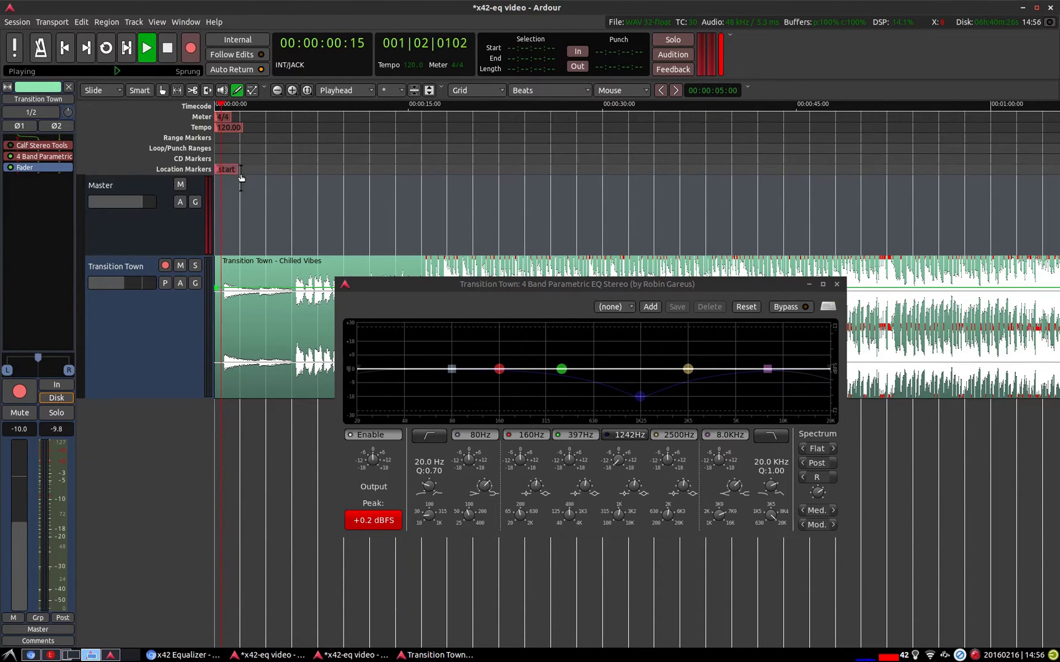
pyautogui.click(814, 513)
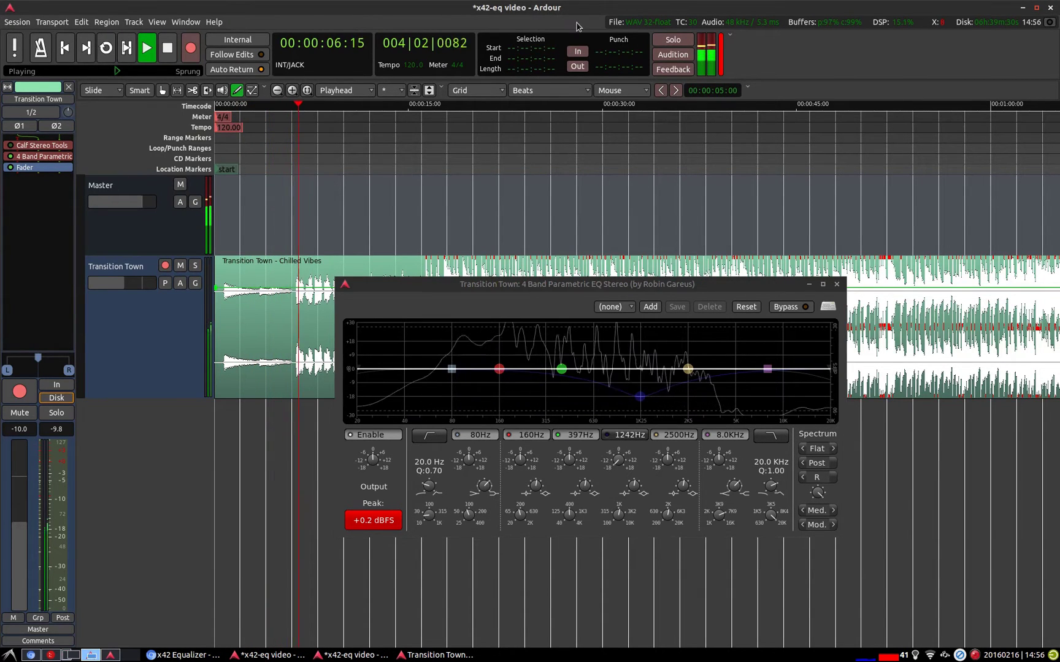
pyautogui.press('space')
pyautogui.click(821, 530)
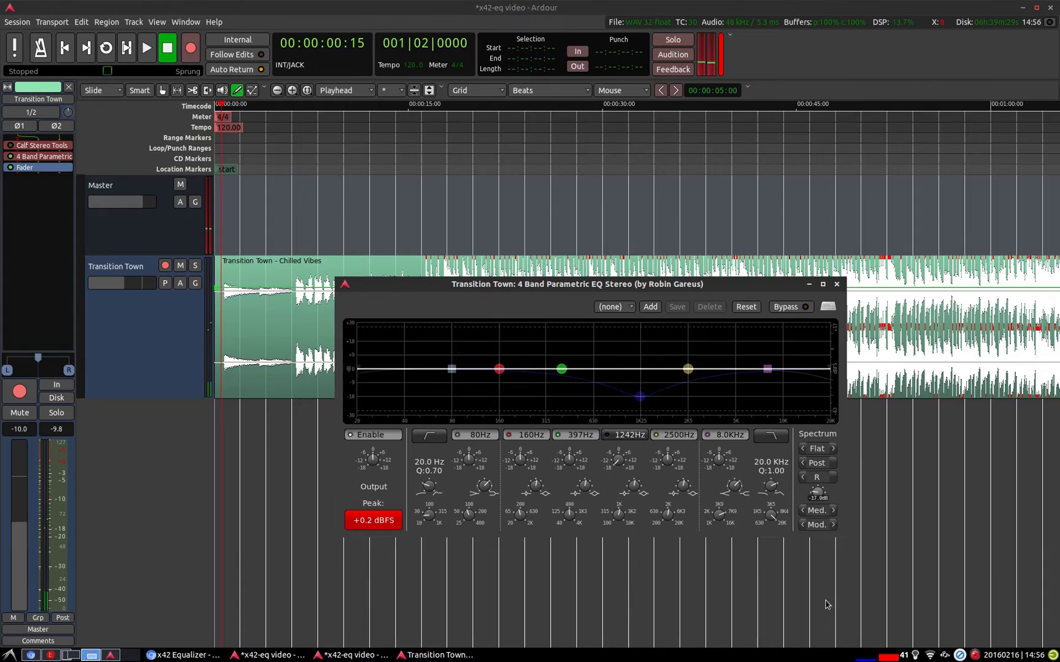
# Step: Lower the spectrum display gain to -9 dB and play from about 00:00:05:15
pyautogui.moveTo(816, 526); pyautogui.dragTo(825, 591)
pyautogui.scroll(2, 806, 492)
pyautogui.click(288, 150)
pyautogui.press('space')
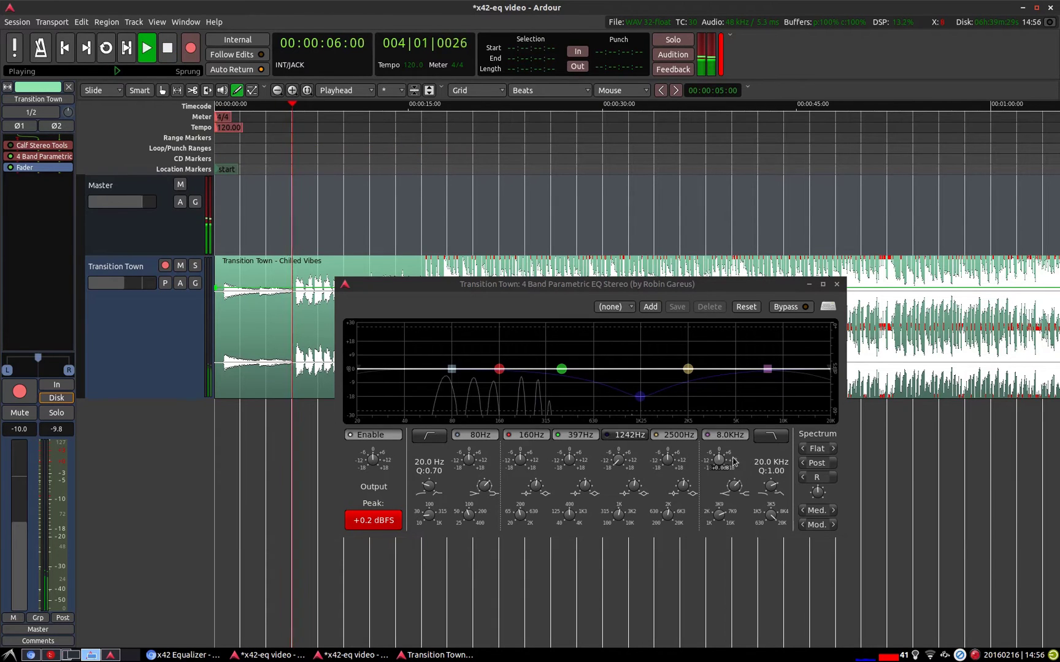
# Step: Cycle the analyser resolution through Bark and High to Med., then stop playback
pyautogui.click(804, 512)
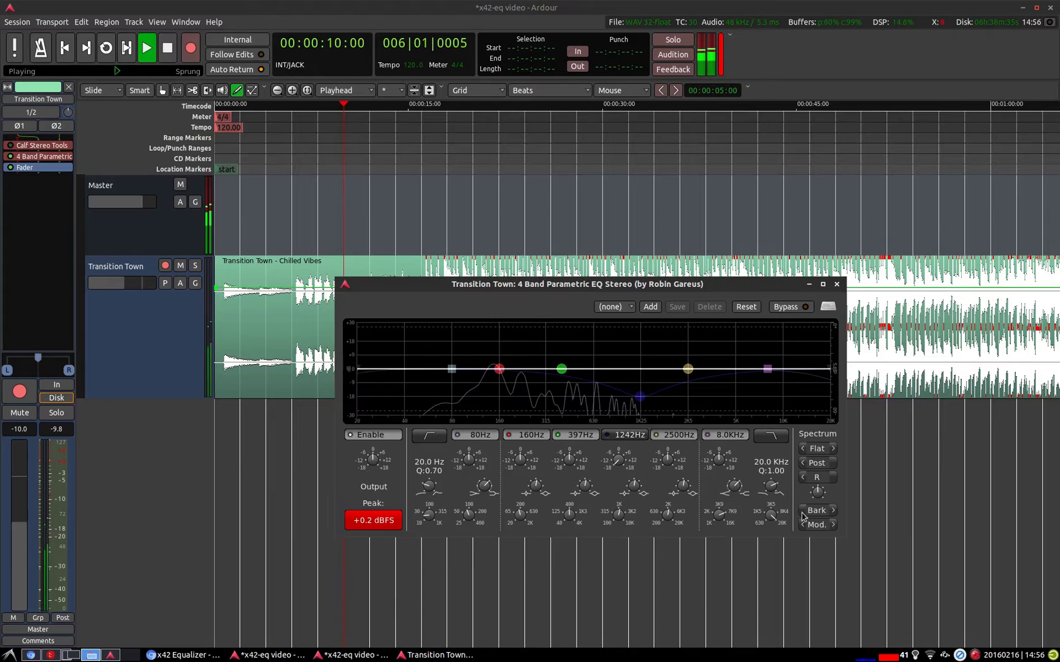
pyautogui.click(831, 511)
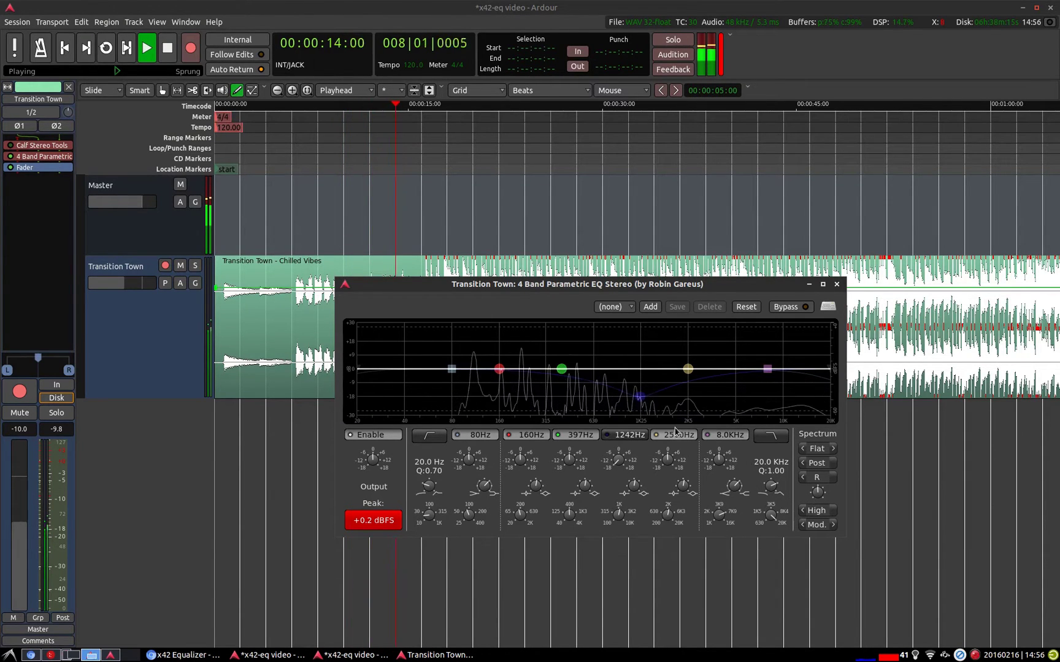
pyautogui.click(832, 511)
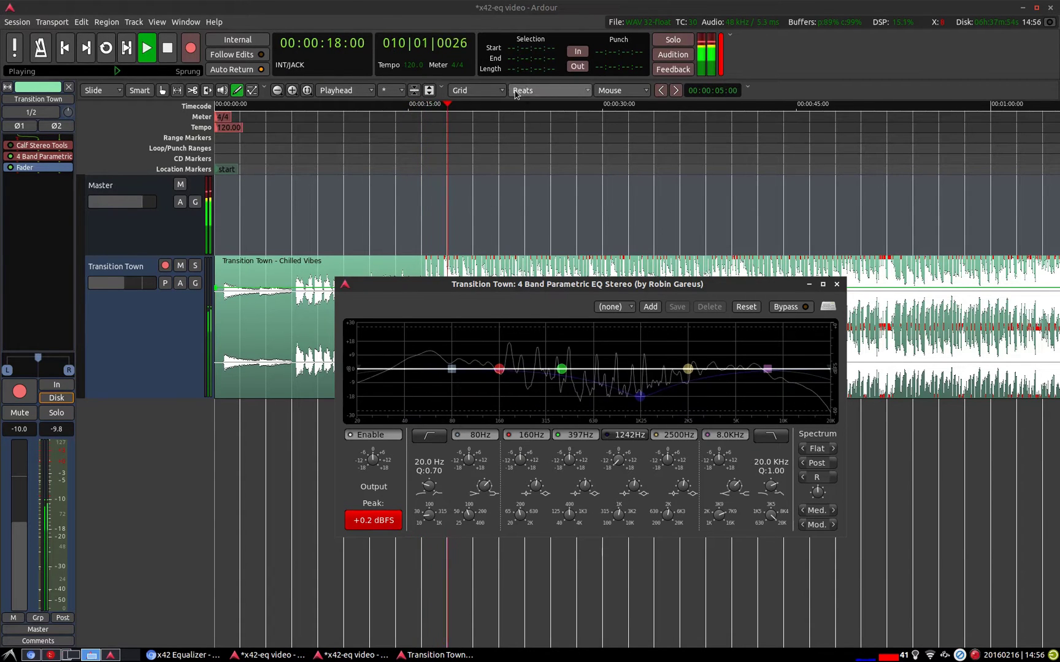
pyautogui.click(502, 17)
pyautogui.press('space')
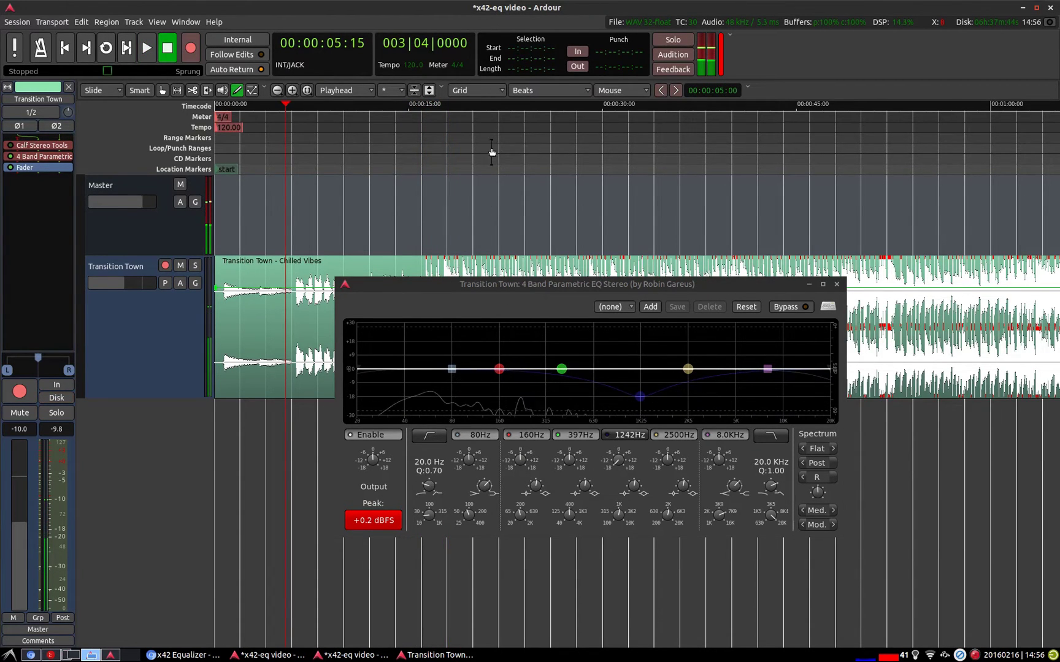
# Step: Scroll the timeline to around 00:02:02:15 and change the spectrum response speed
pyautogui.hscroll(5, 428, 161)
pyautogui.hscroll(10, 428, 161)
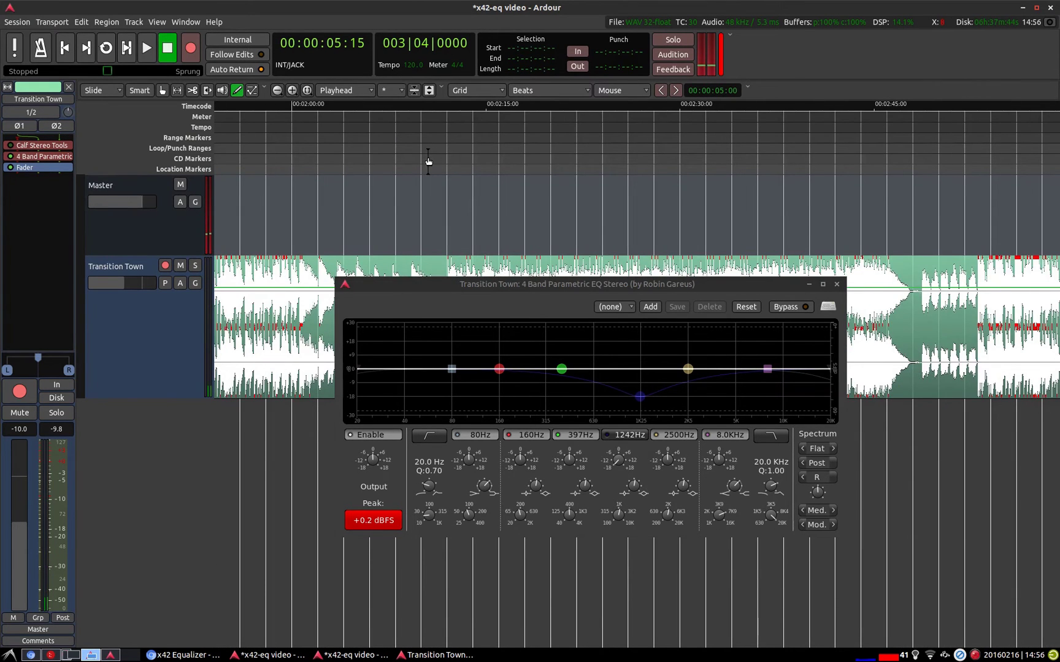
pyautogui.moveTo(371, 165); pyautogui.dragTo(324, 163)
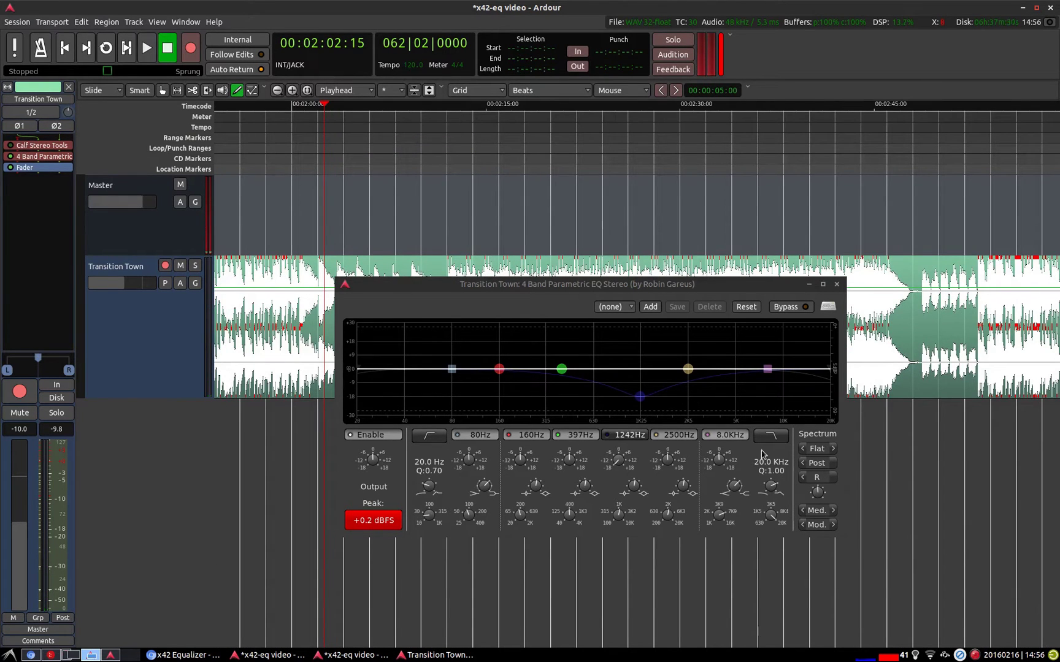
pyautogui.click(833, 526)
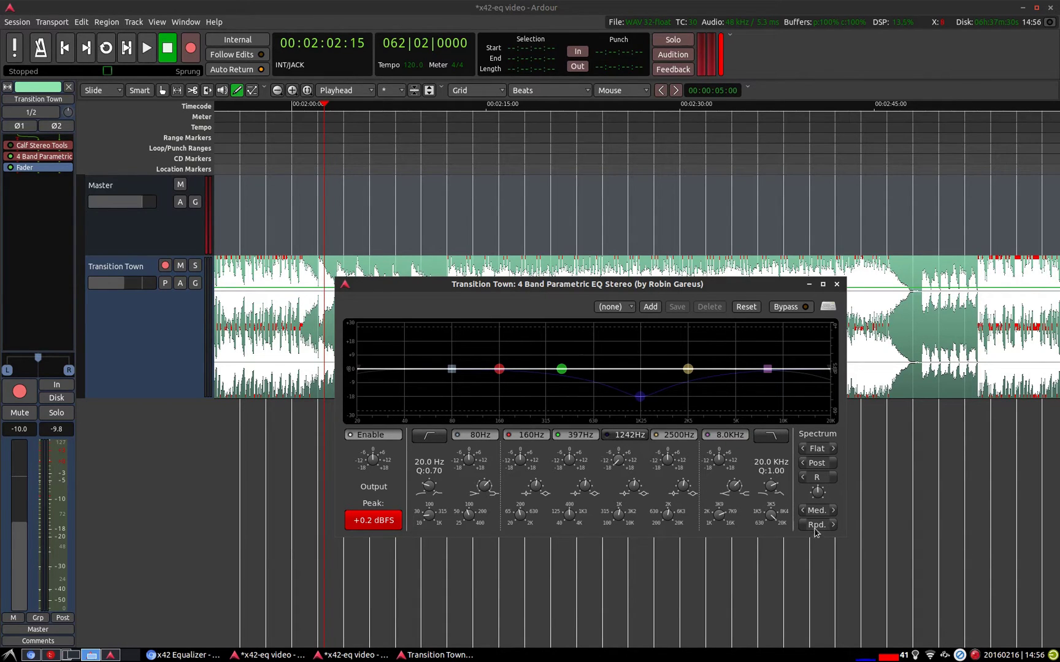
# Step: Play from 2:10 cycling the response speed through Mod., Slow and Ns., ending on Mod
pyautogui.click(431, 170)
pyautogui.press('space')
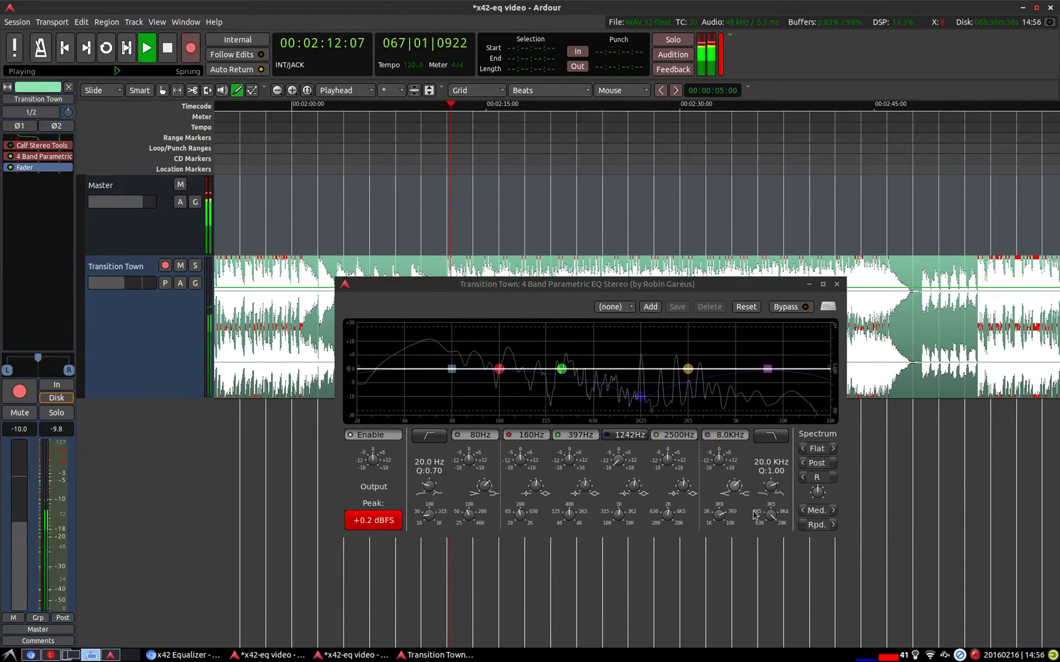
pyautogui.click(833, 525)
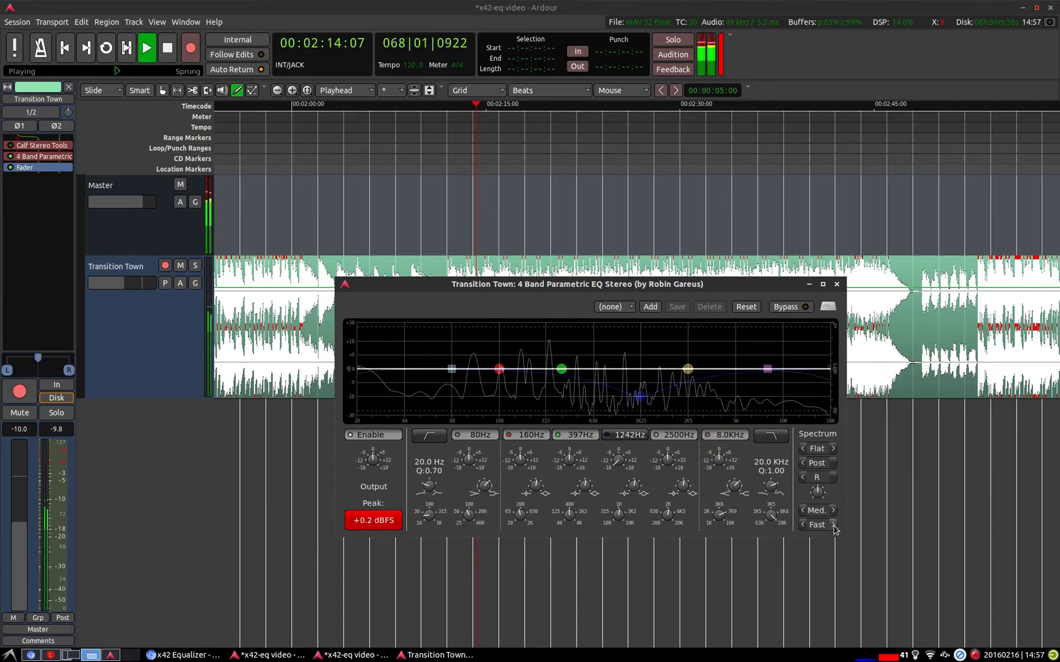
pyautogui.click(833, 525)
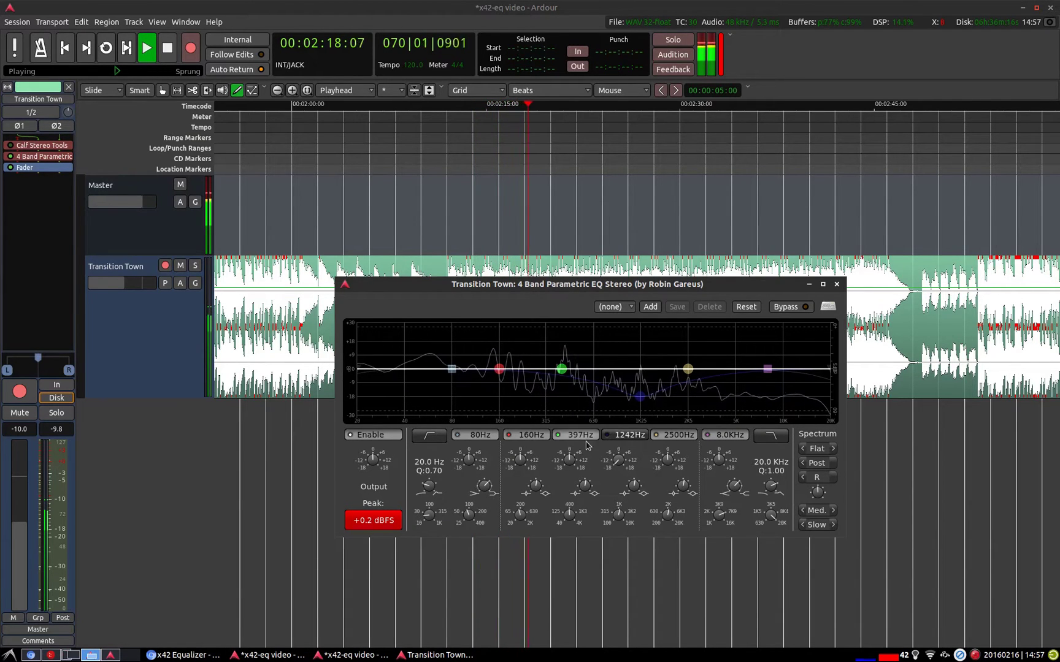
pyautogui.click(834, 525)
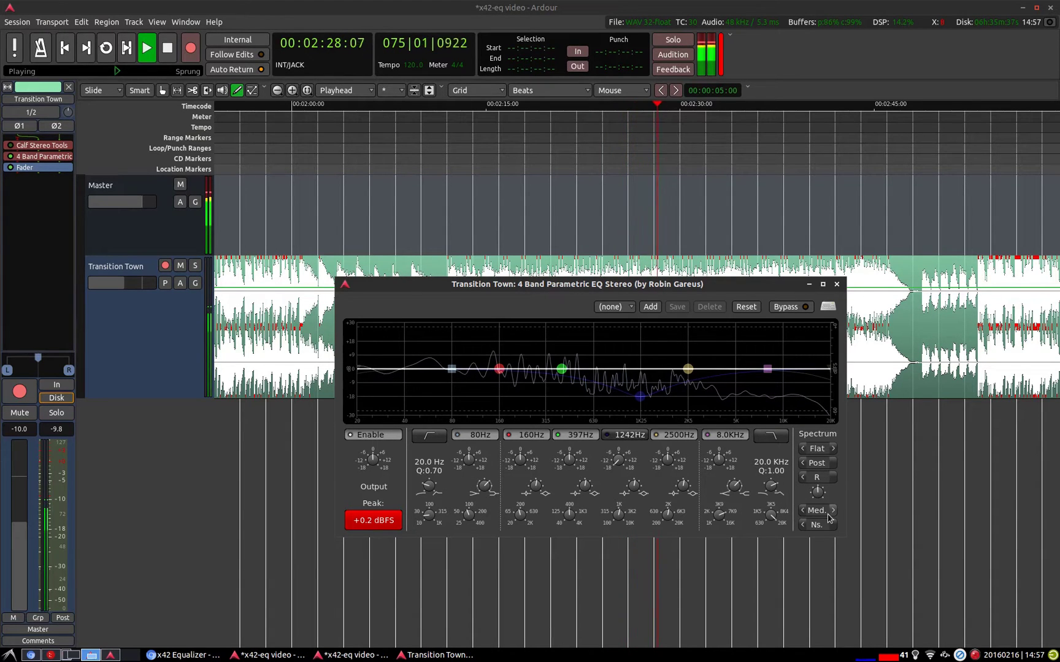
pyautogui.moveTo(600, 326); pyautogui.dragTo(614, 349)
pyautogui.press('space')
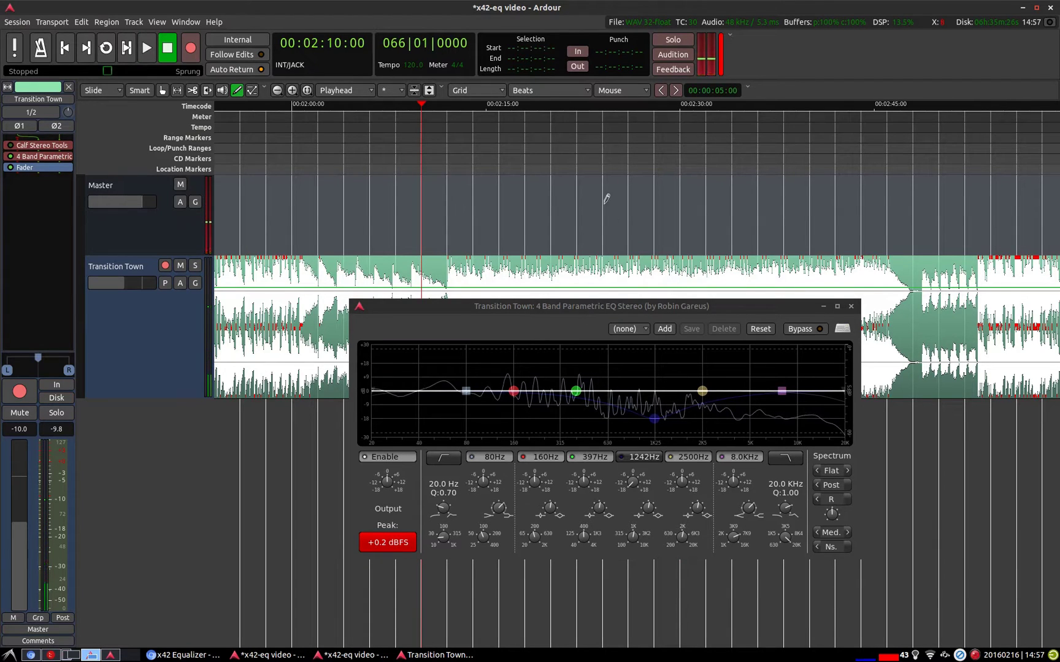
pyautogui.click(819, 548)
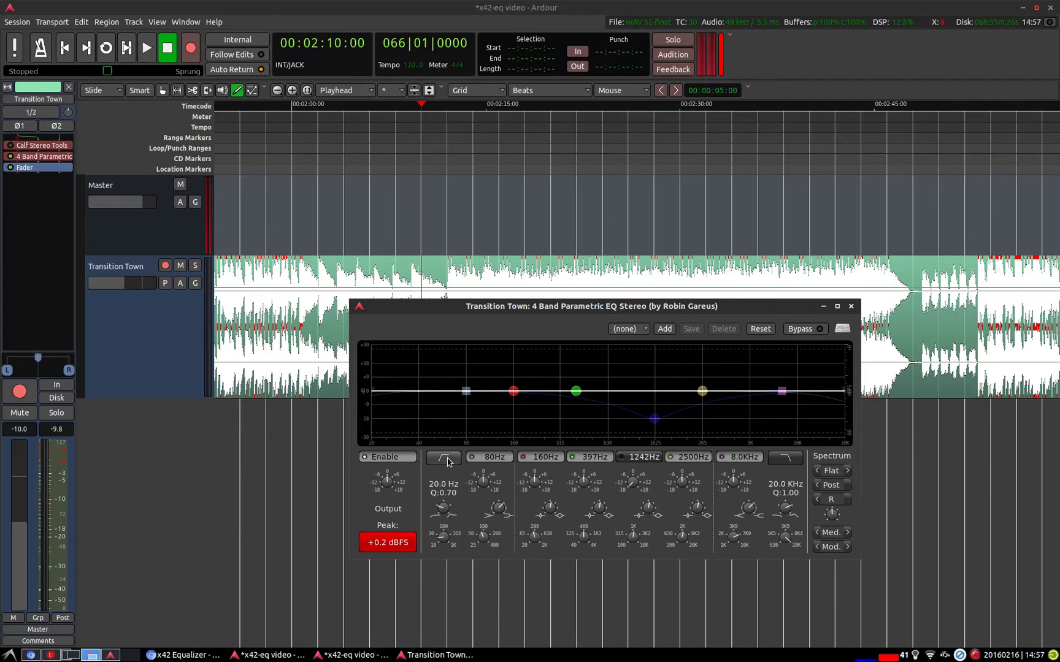
# Step: Enable the high-pass filter, play from 00:02:05:15 and compare it off and on
pyautogui.click(448, 461)
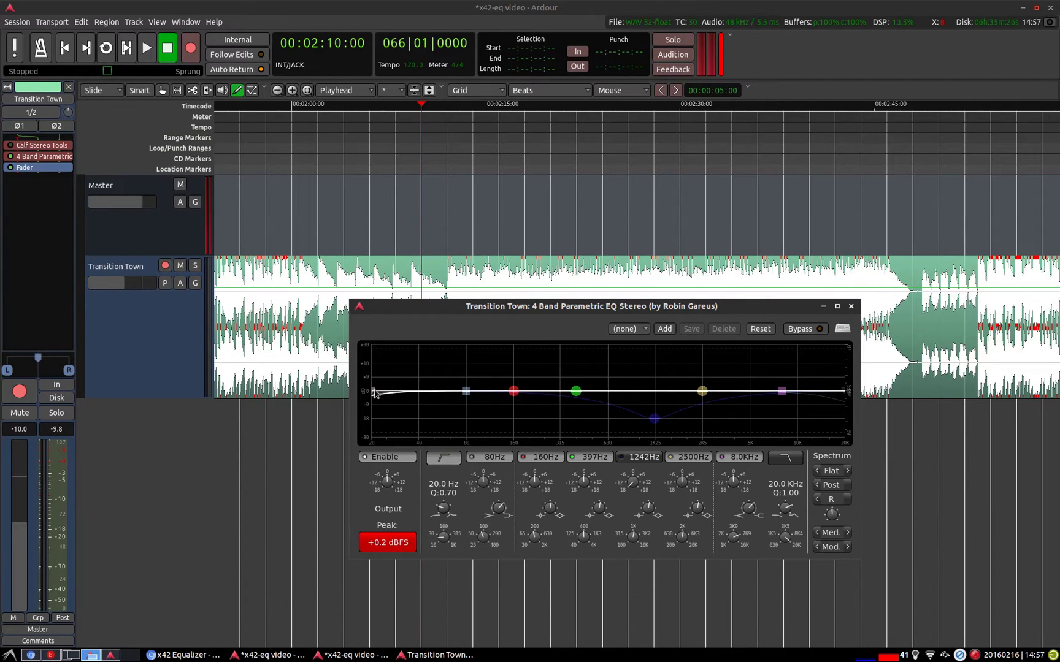
pyautogui.moveTo(374, 393)
pyautogui.mouseDown()
pyautogui.moveTo(641, 395)
pyautogui.moveTo(424, 399)
pyautogui.mouseUp()
pyautogui.click(366, 145)
pyautogui.press('space')
pyautogui.press('space')
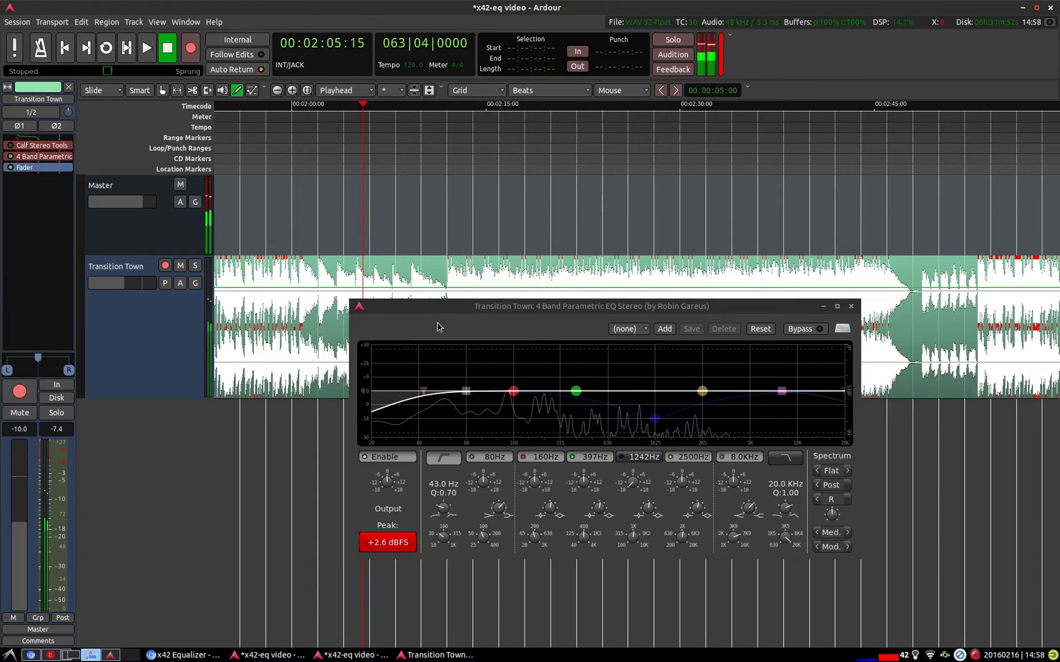
pyautogui.click(426, 396)
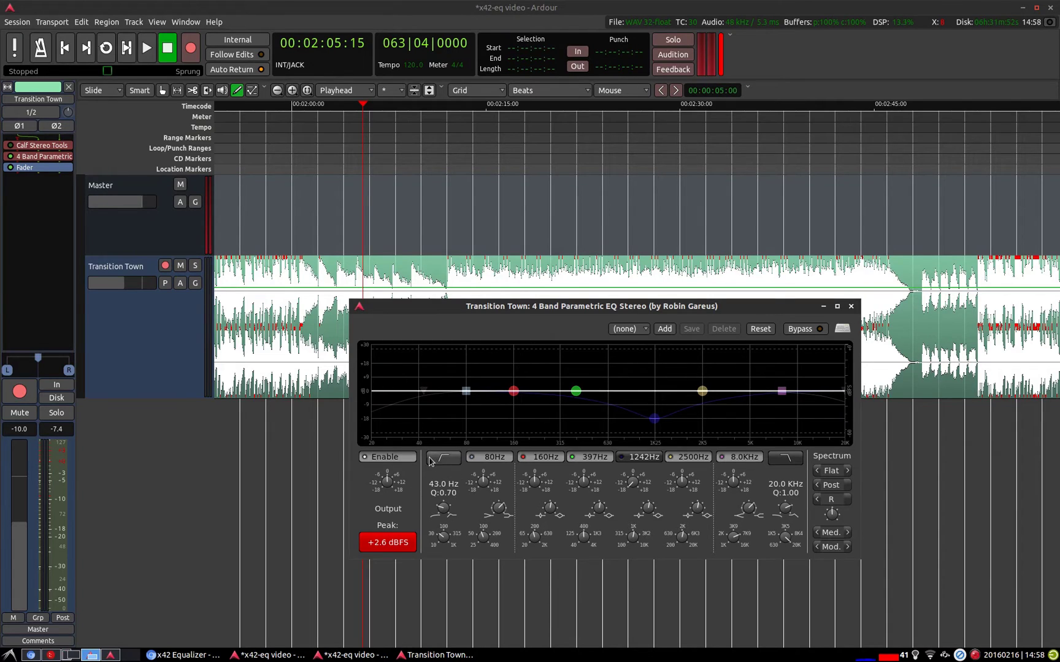
pyautogui.click(424, 395)
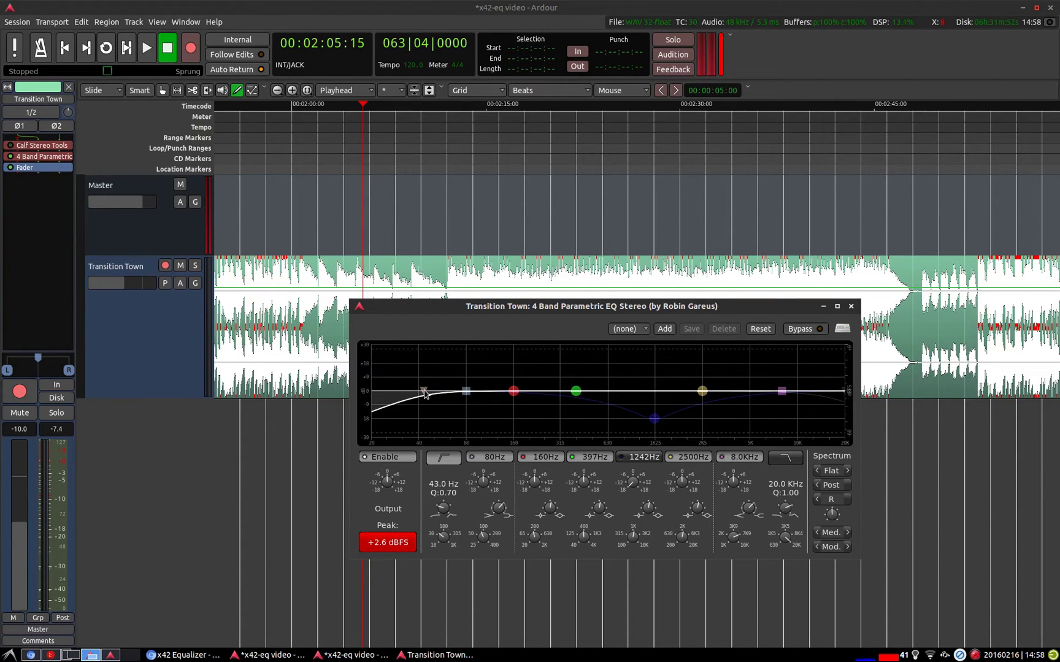
# Step: Adjust the high-pass cutoff and Q, settling on 60 Hz with Q 0.34
pyautogui.moveTo(426, 395); pyautogui.dragTo(450, 393)
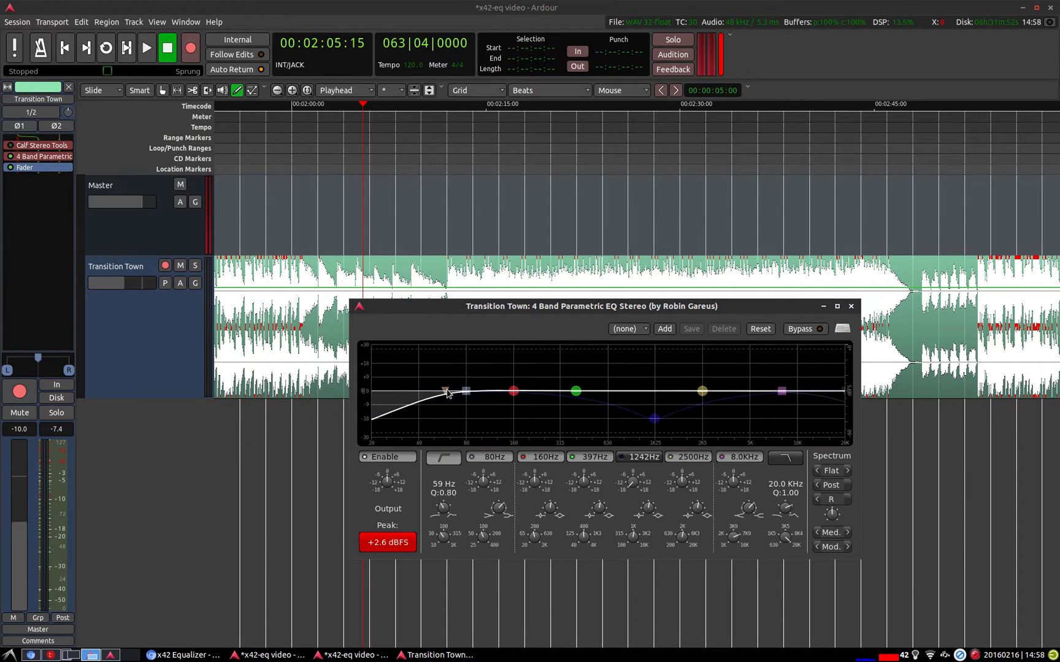
pyautogui.scroll(2, 447, 394)
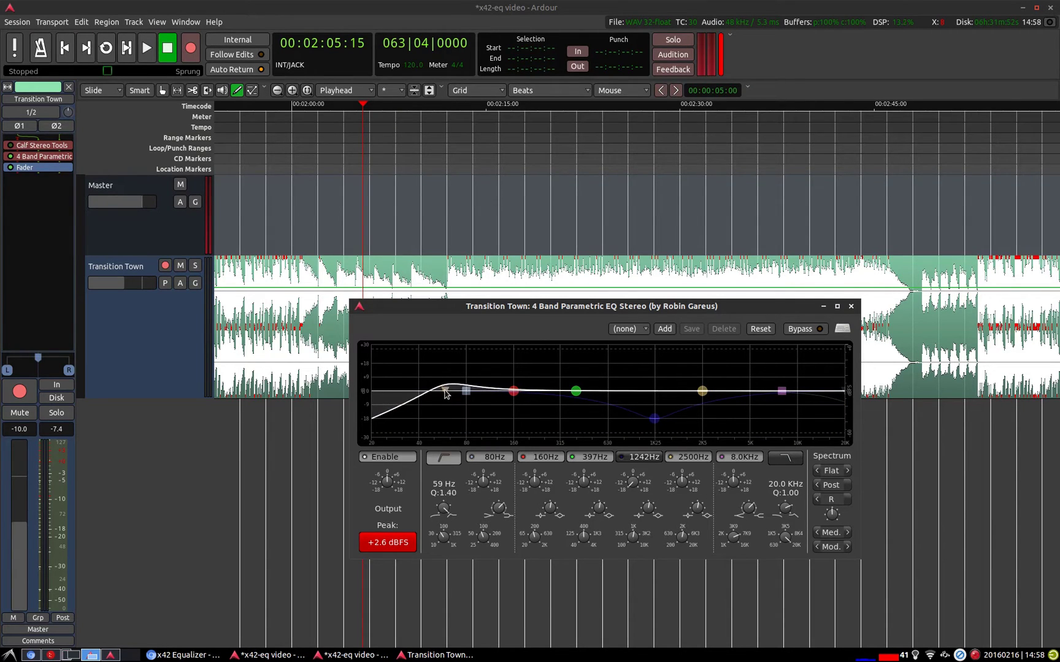
pyautogui.scroll(-5, 446, 393)
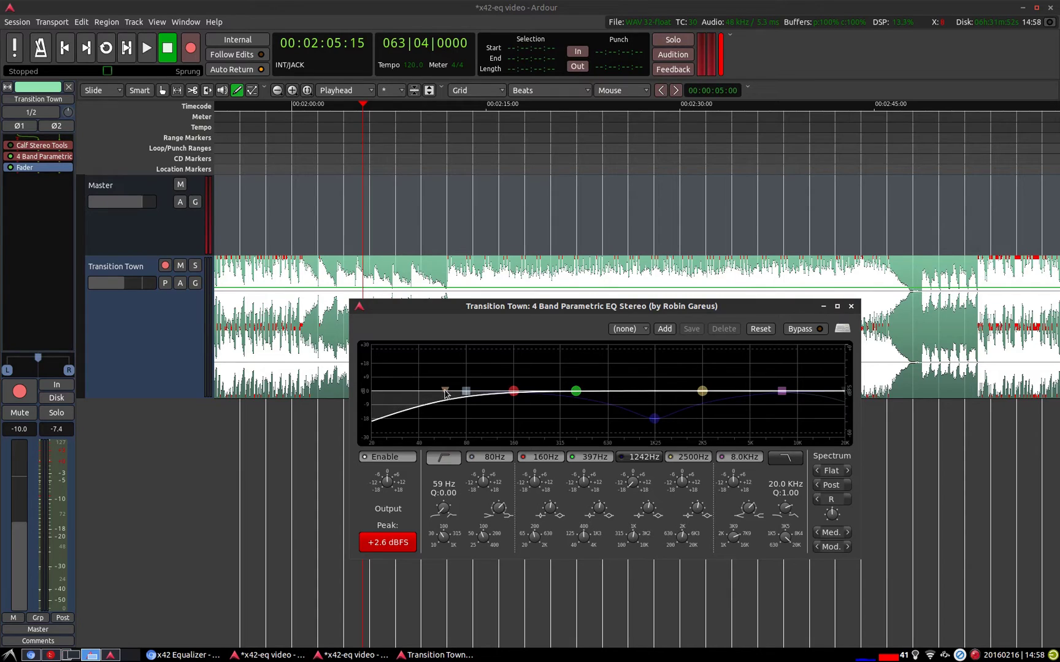
pyautogui.scroll(8, 446, 393)
pyautogui.scroll(-2, 446, 393)
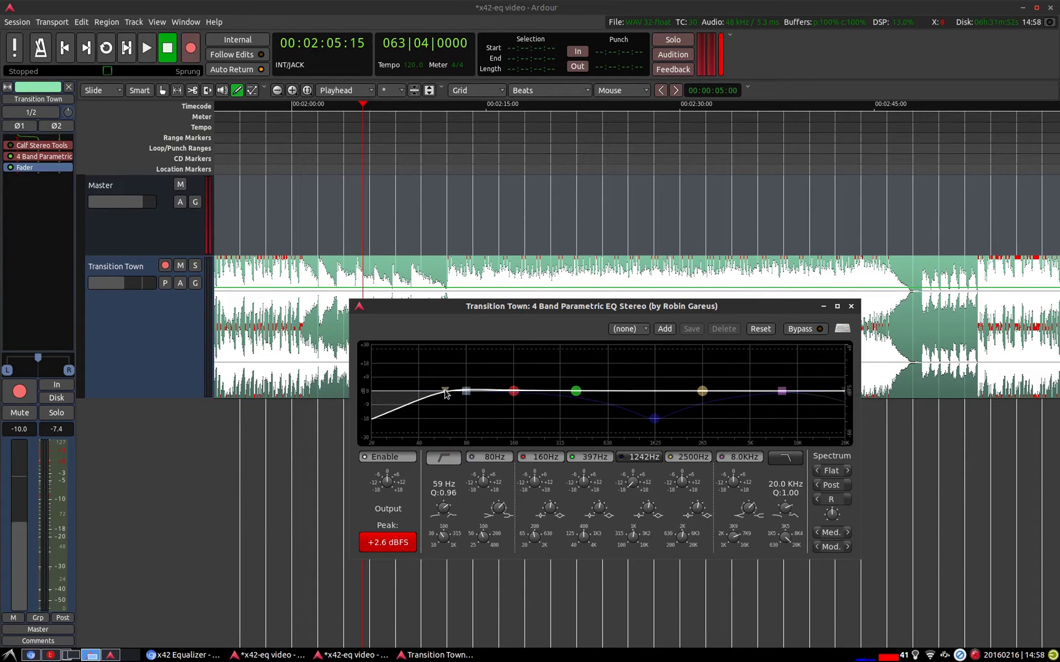
pyautogui.scroll(-3, 445, 394)
pyautogui.moveTo(446, 393); pyautogui.dragTo(417, 396)
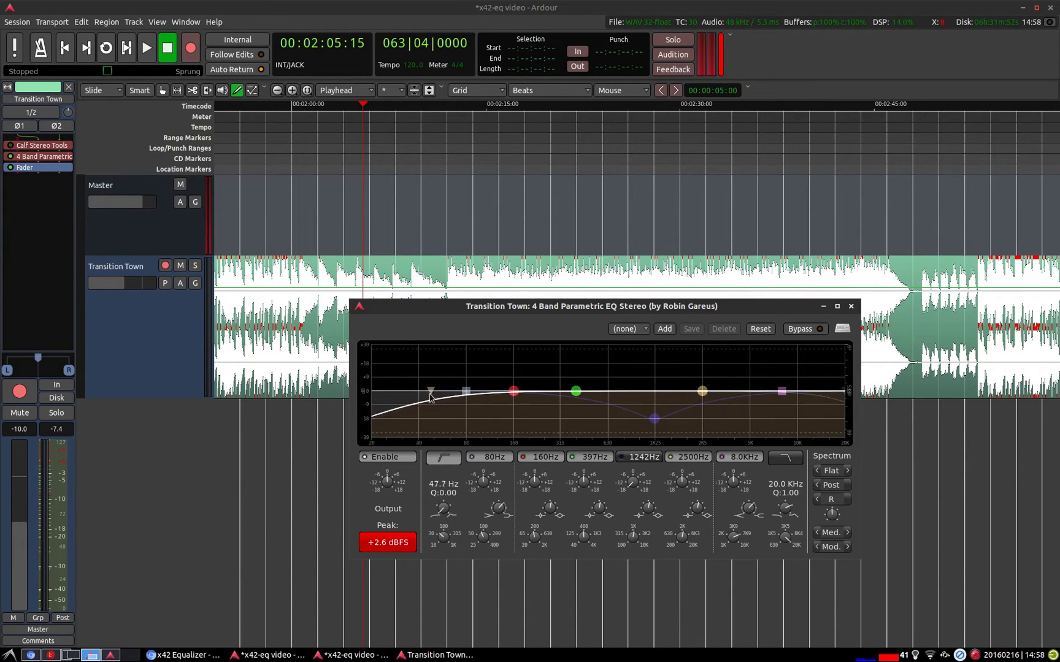
pyautogui.doubleClick(429, 395)
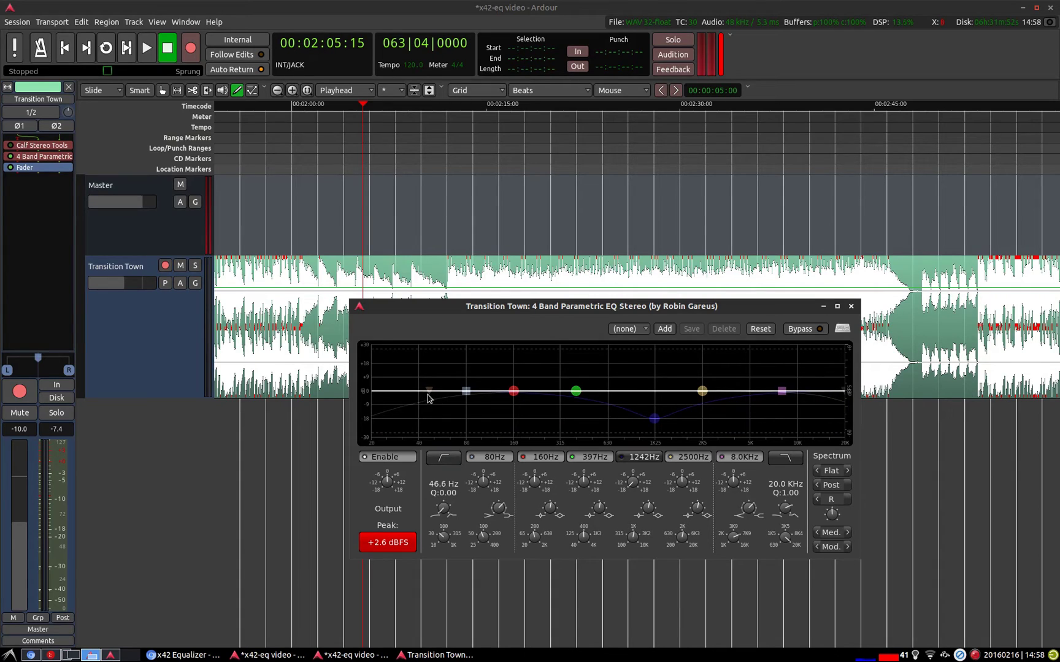
pyautogui.doubleClick(429, 395)
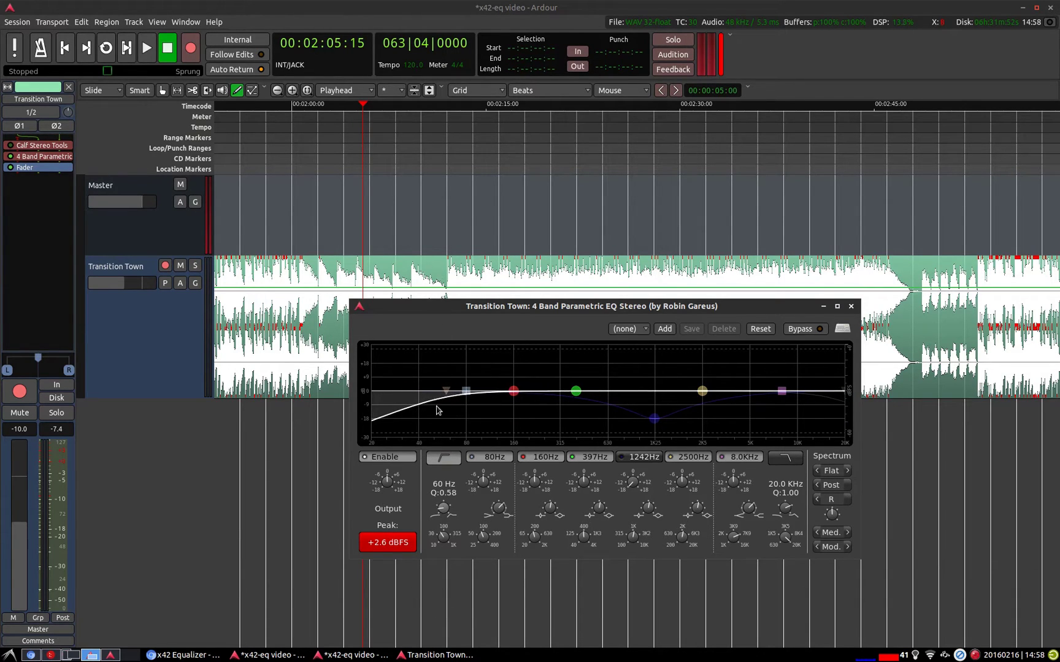
# Step: Toggle the high-pass filter to compare, leaving it switched off
pyautogui.click(450, 462)
pyautogui.click(450, 463)
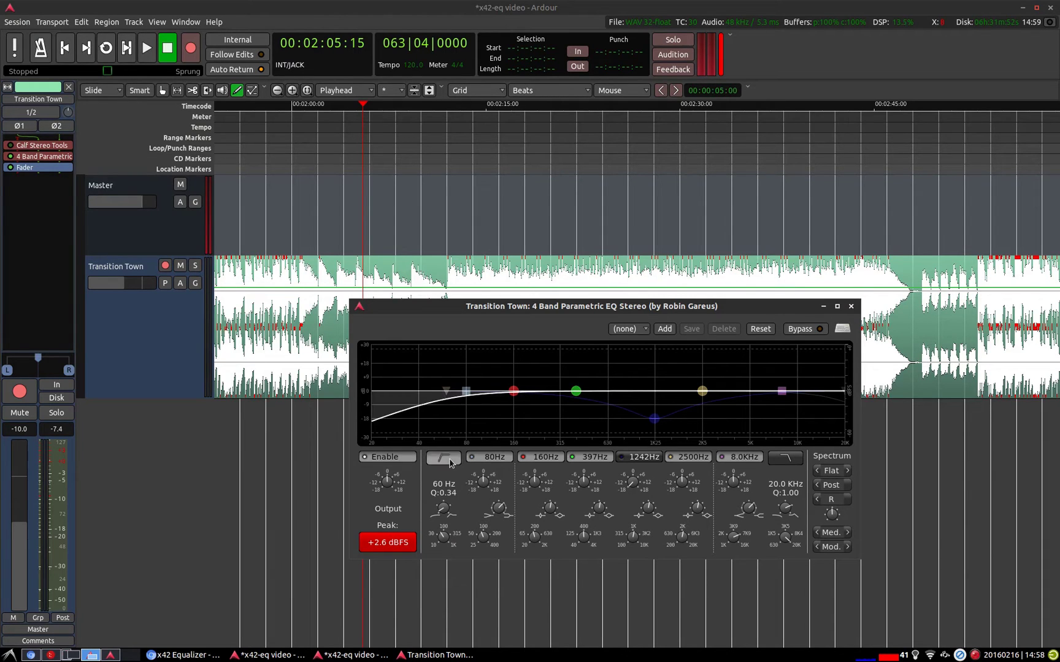
pyautogui.click(446, 392)
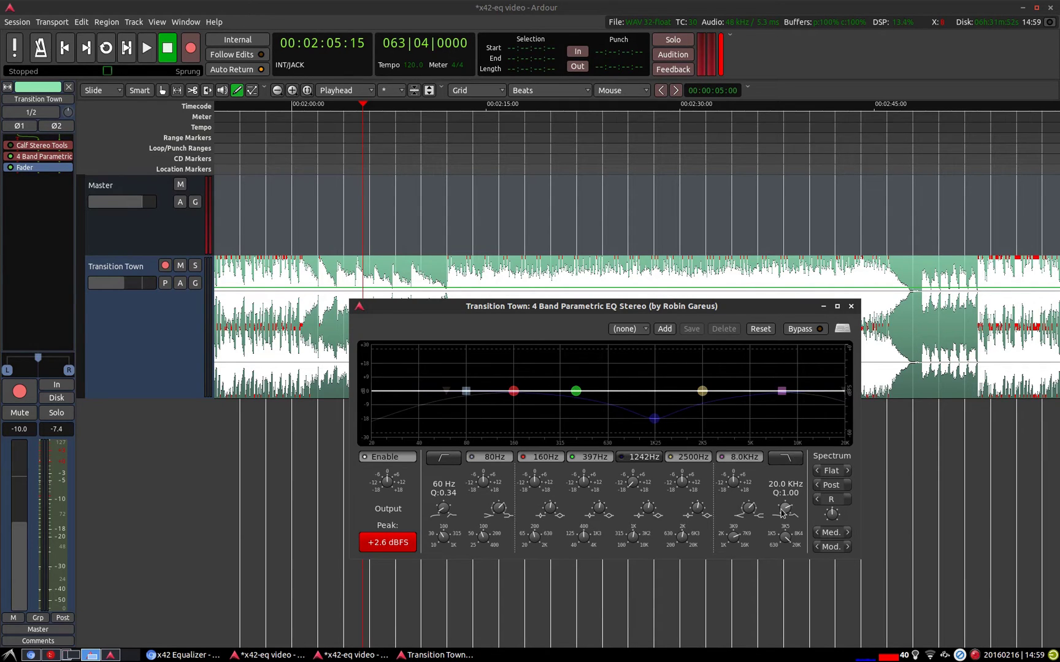
# Step: Set the low-pass Q to 0.81, enable the low-pass filter, and bring its cutoff to 5.0 kHz
pyautogui.scroll(-2, 787, 511)
pyautogui.moveTo(842, 394); pyautogui.dragTo(756, 400)
pyautogui.click(780, 458)
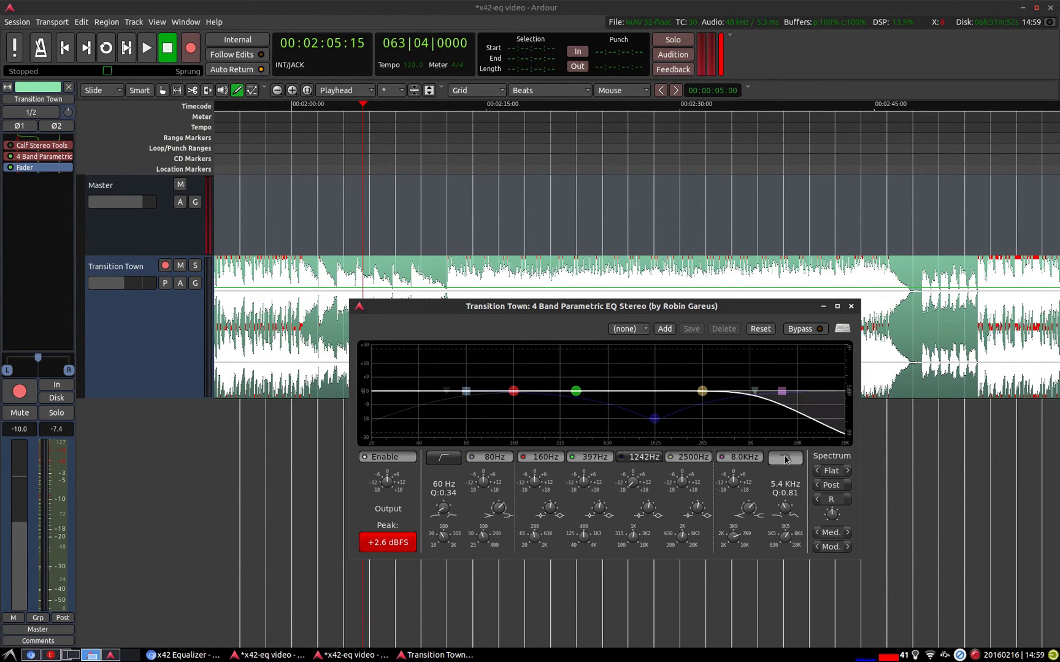
pyautogui.moveTo(758, 394)
pyautogui.mouseDown()
pyautogui.moveTo(607, 399)
pyautogui.moveTo(767, 395)
pyautogui.moveTo(604, 398)
pyautogui.moveTo(749, 392)
pyautogui.mouseUp()
# Step: Audition the low-pass from a new playhead position, then switch it off and stop playback
pyautogui.click(445, 138)
pyautogui.press('space')
pyautogui.click(785, 457)
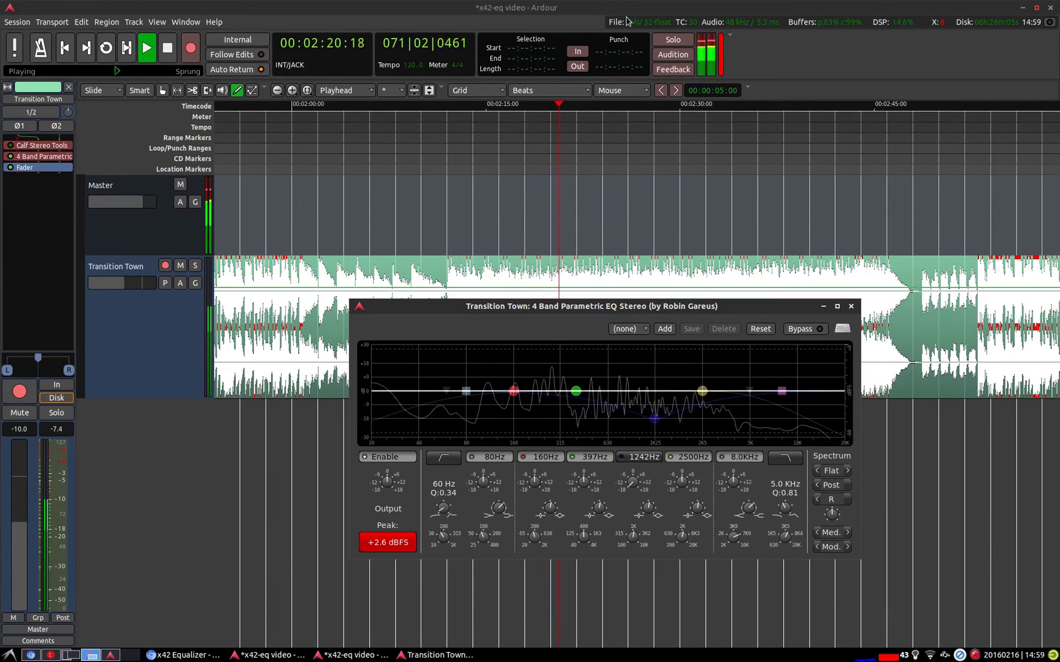
pyautogui.press('space')
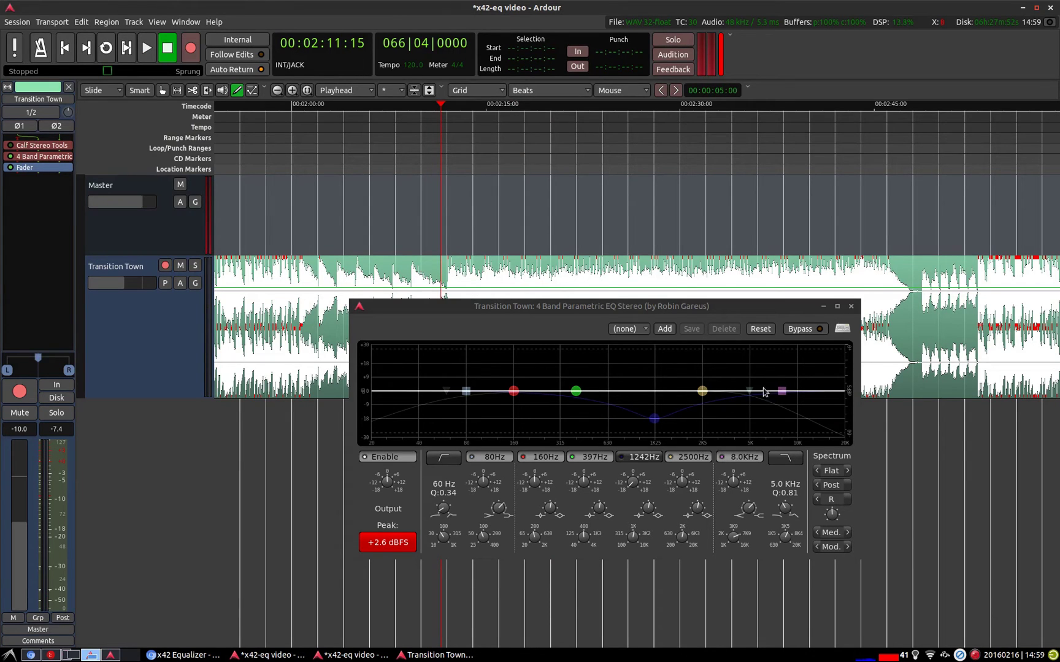
# Step: Raise the 8.0 kHz top band into a high-shelf boost and audition it from about 2:08
pyautogui.moveTo(782, 392); pyautogui.dragTo(686, 381)
pyautogui.moveTo(440, 161); pyautogui.dragTo(402, 159)
pyautogui.press('space')
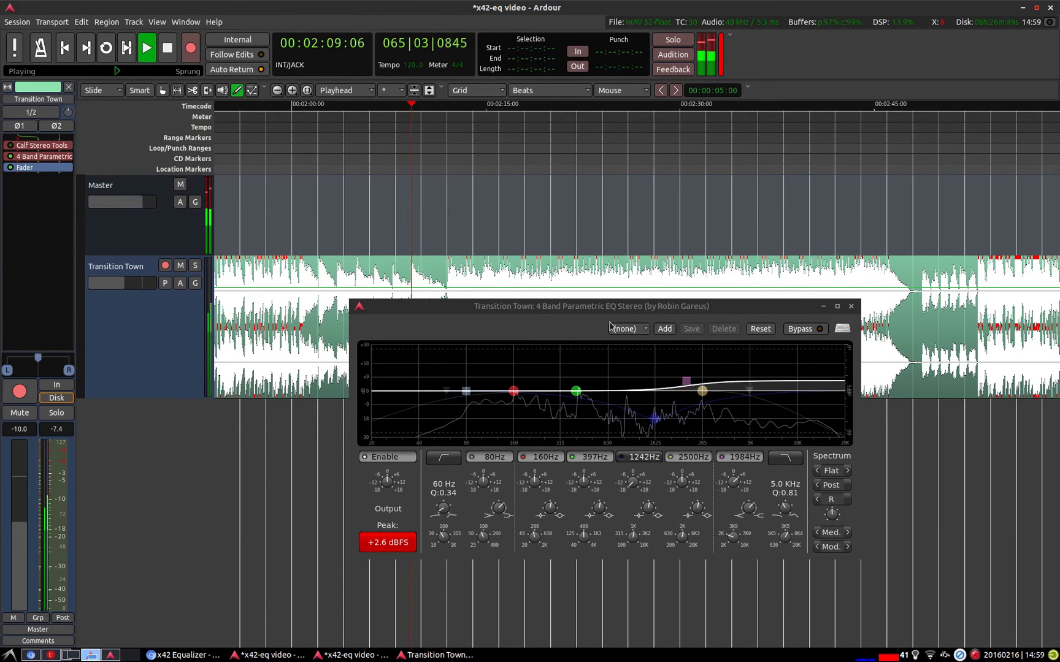
pyautogui.moveTo(686, 380); pyautogui.dragTo(684, 405)
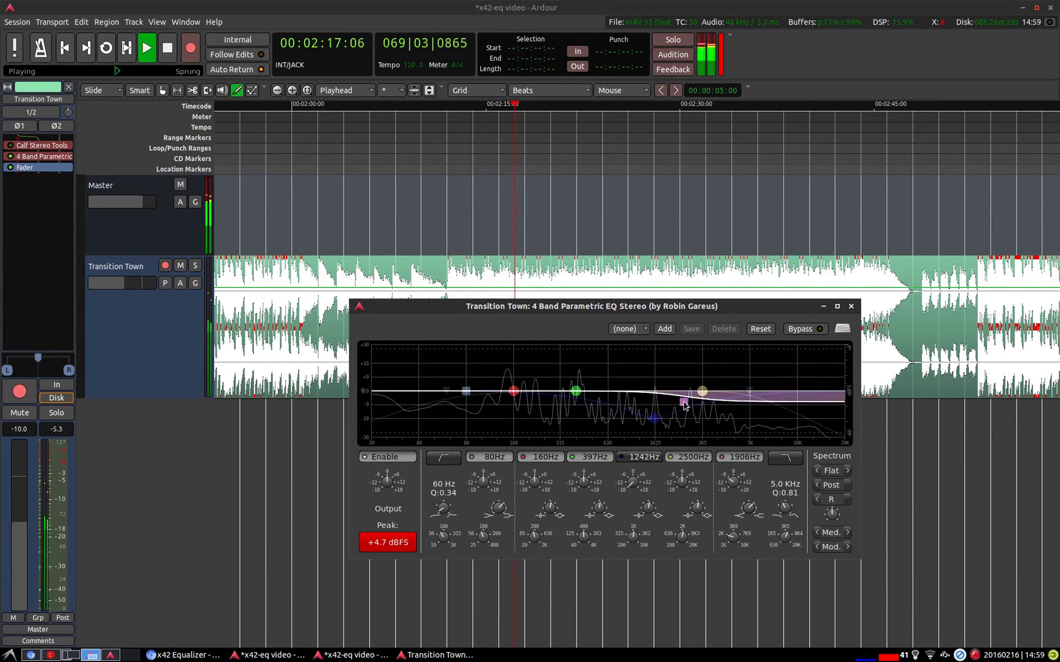
# Step: Disable the high shelf, stop playback, and pull the low shelf to 85 Hz below 0 dB
pyautogui.doubleClick(684, 405)
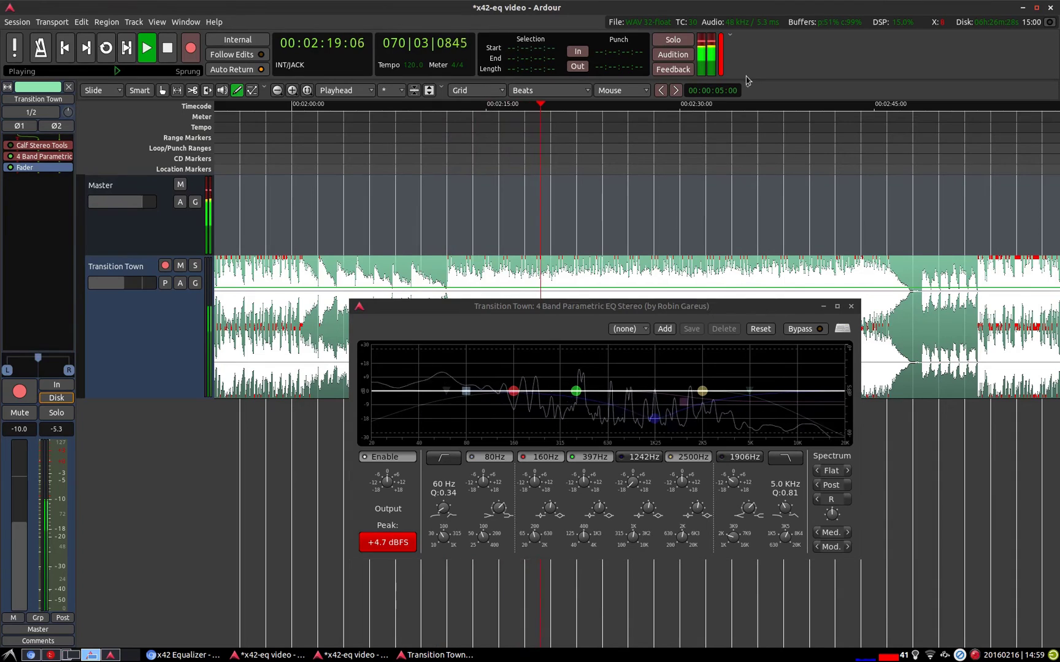
pyautogui.press('space')
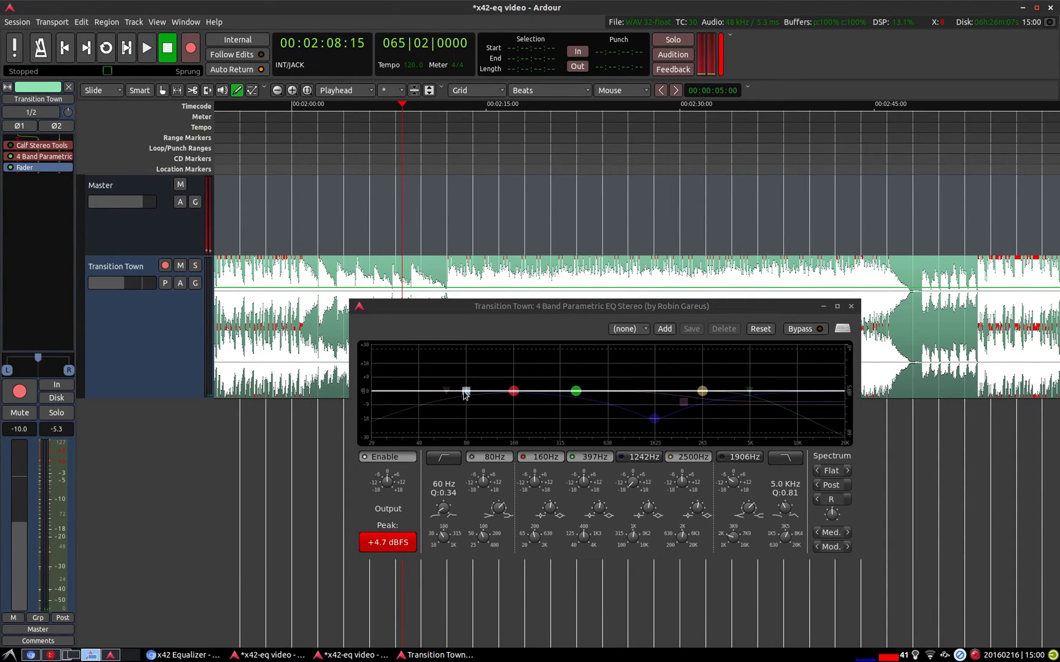
pyautogui.moveTo(465, 394)
pyautogui.mouseDown()
pyautogui.moveTo(469, 420)
pyautogui.moveTo(467, 363)
pyautogui.moveTo(471, 428)
pyautogui.moveTo(471, 410)
pyautogui.mouseUp()
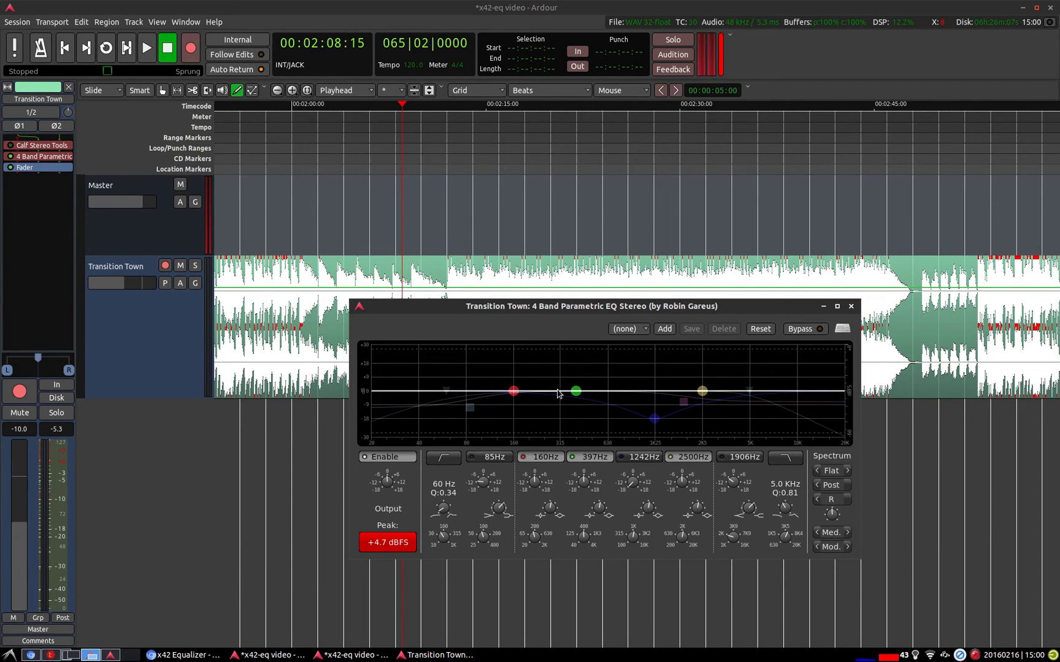
# Step: Reset the 1242 Hz bell band's gain and frequency, then shift the yellow band up to 3629 Hz
pyautogui.click(643, 461)
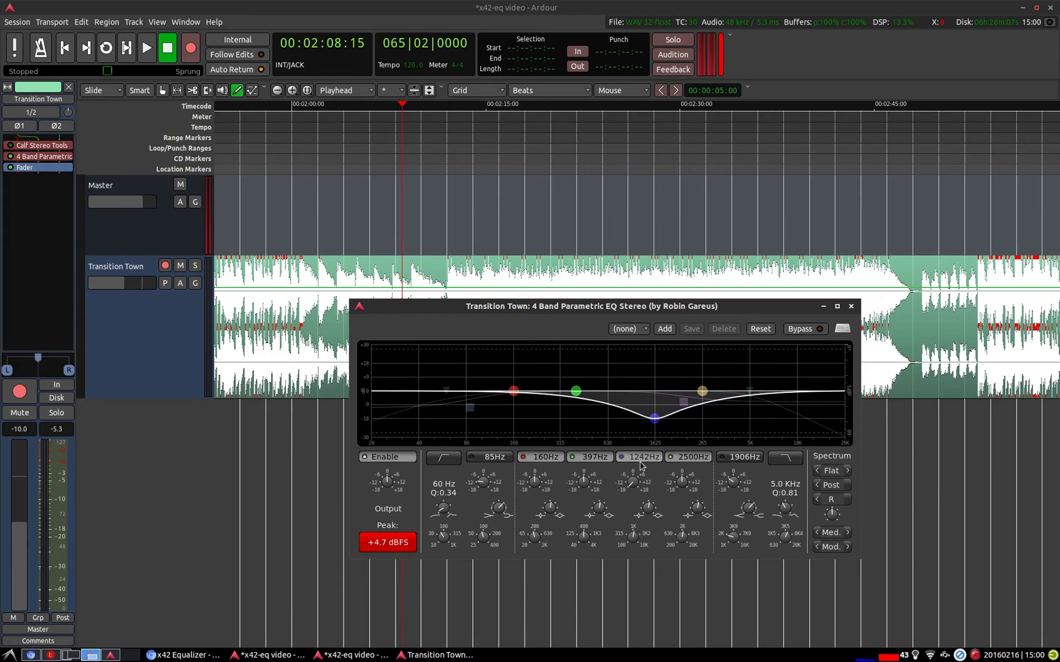
pyautogui.click(640, 461)
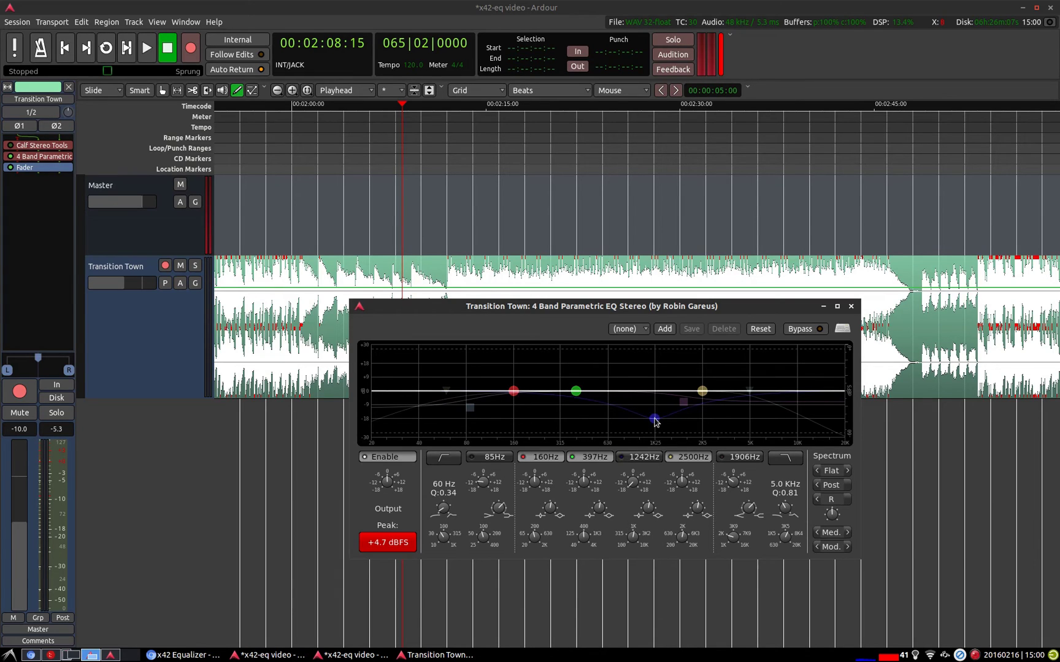
pyautogui.keyDown('shift'); pyautogui.click(636, 497); pyautogui.keyUp('shift')
pyautogui.keyDown('shift'); pyautogui.click(633, 541); pyautogui.keyUp('shift')
pyautogui.moveTo(705, 393); pyautogui.dragTo(728, 395)
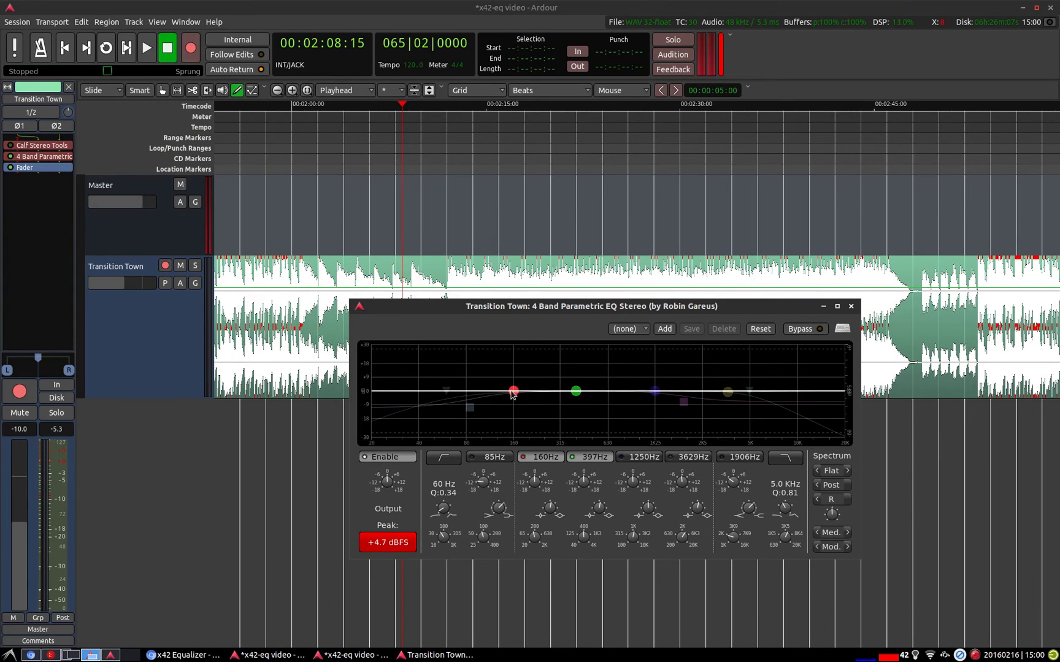
pyautogui.moveTo(515, 396)
pyautogui.mouseDown()
pyautogui.moveTo(687, 387)
pyautogui.moveTo(694, 366)
pyautogui.moveTo(691, 387)
pyautogui.moveTo(514, 391)
pyautogui.mouseUp()
# Step: Try a peak boost on the green band, then switch it off and reset its gain and frequency
pyautogui.moveTo(574, 390)
pyautogui.mouseDown()
pyautogui.moveTo(579, 361)
pyautogui.moveTo(561, 360)
pyautogui.moveTo(601, 377)
pyautogui.moveTo(561, 406)
pyautogui.moveTo(588, 375)
pyautogui.mouseUp()
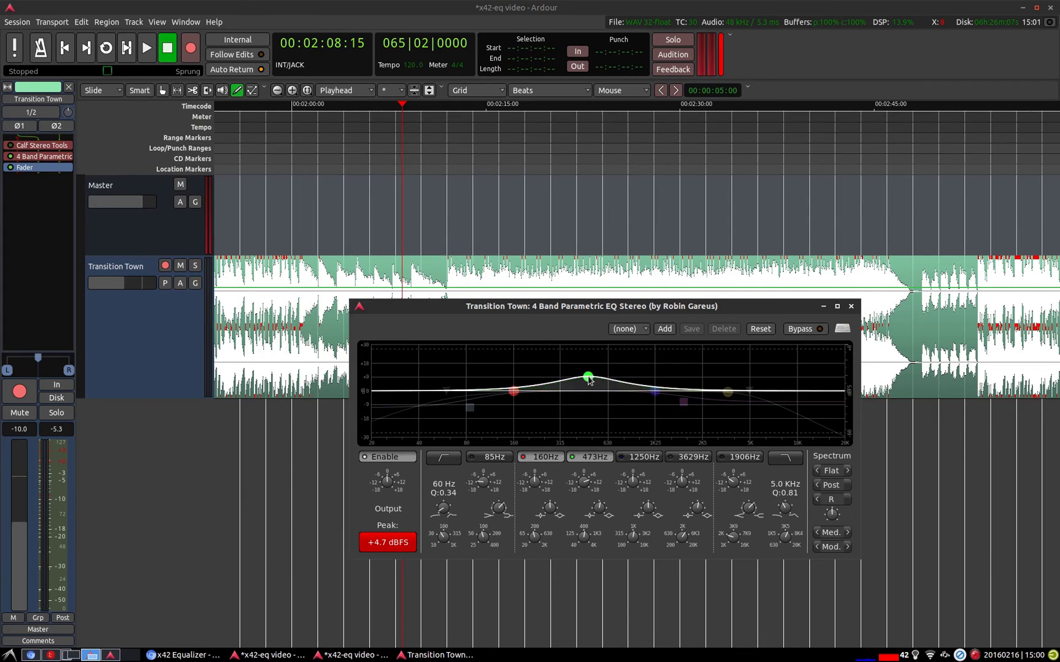
pyautogui.click(577, 459)
pyautogui.keyDown('shift'); pyautogui.click(584, 481); pyautogui.keyUp('shift')
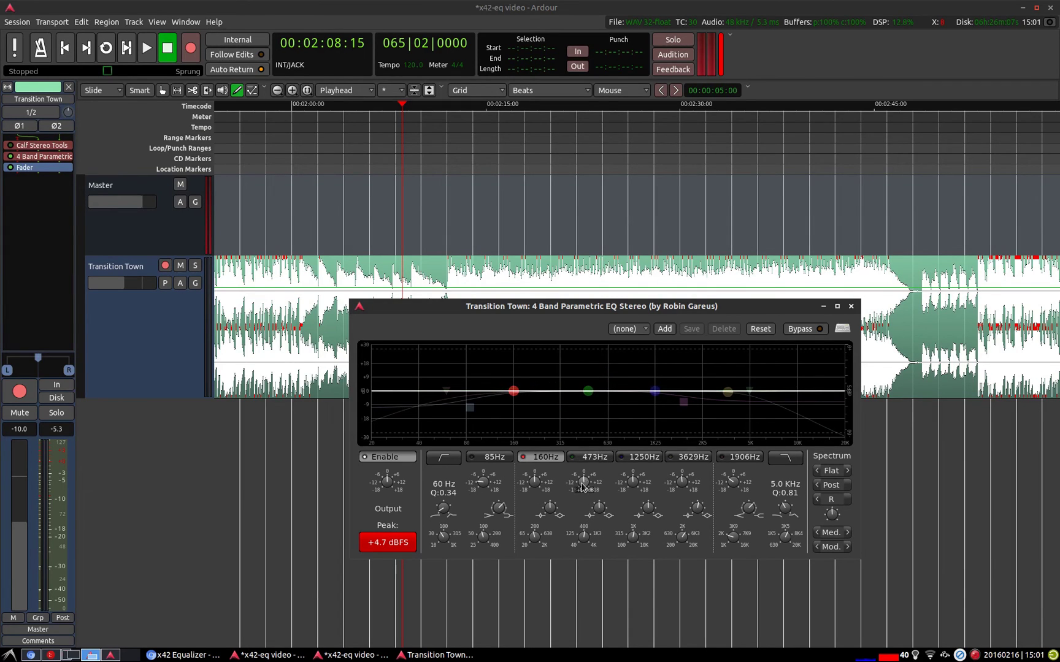
pyautogui.keyDown('shift'); pyautogui.click(585, 537); pyautogui.keyUp('shift')
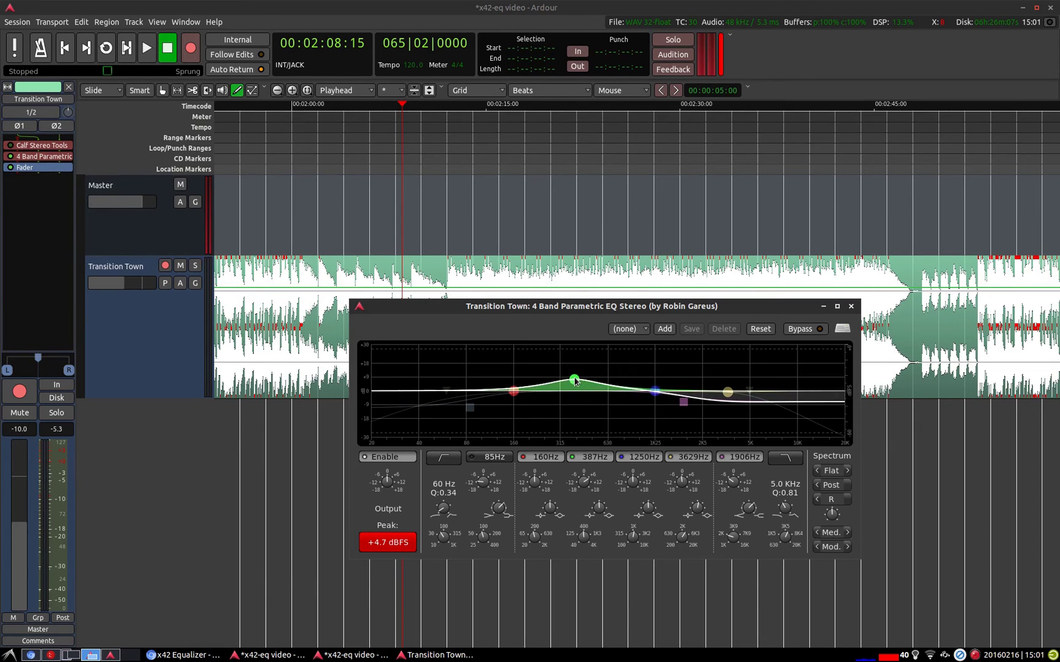
# Step: Narrow the green band's Q and drag it into a slight dip at 369 Hz
pyautogui.scroll(3, 574, 369)
pyautogui.scroll(-5, 574, 369)
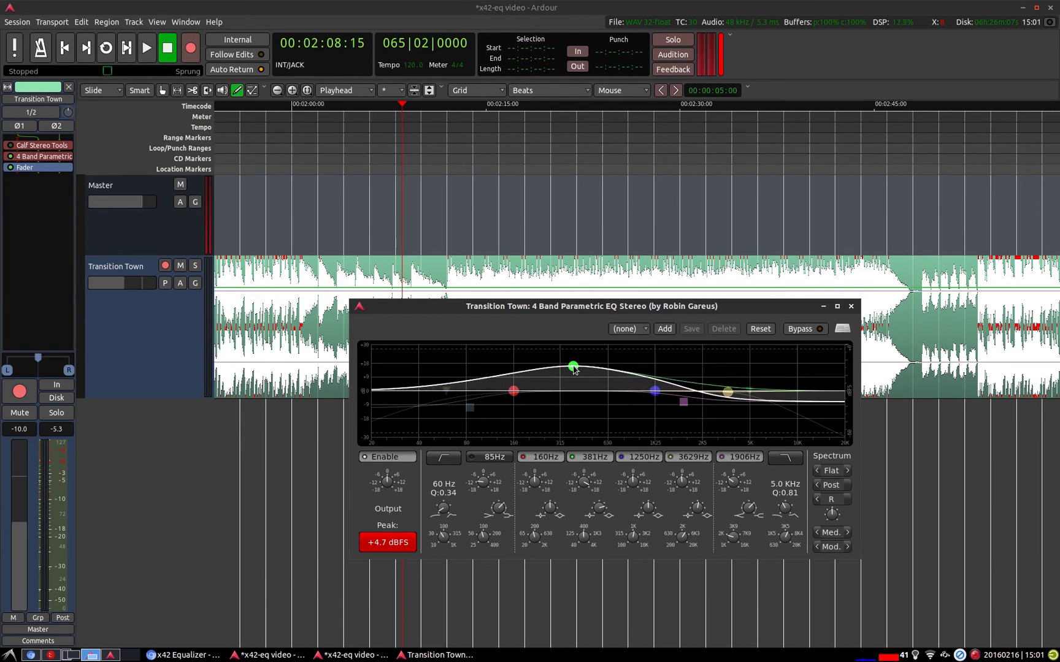
pyautogui.scroll(5, 574, 369)
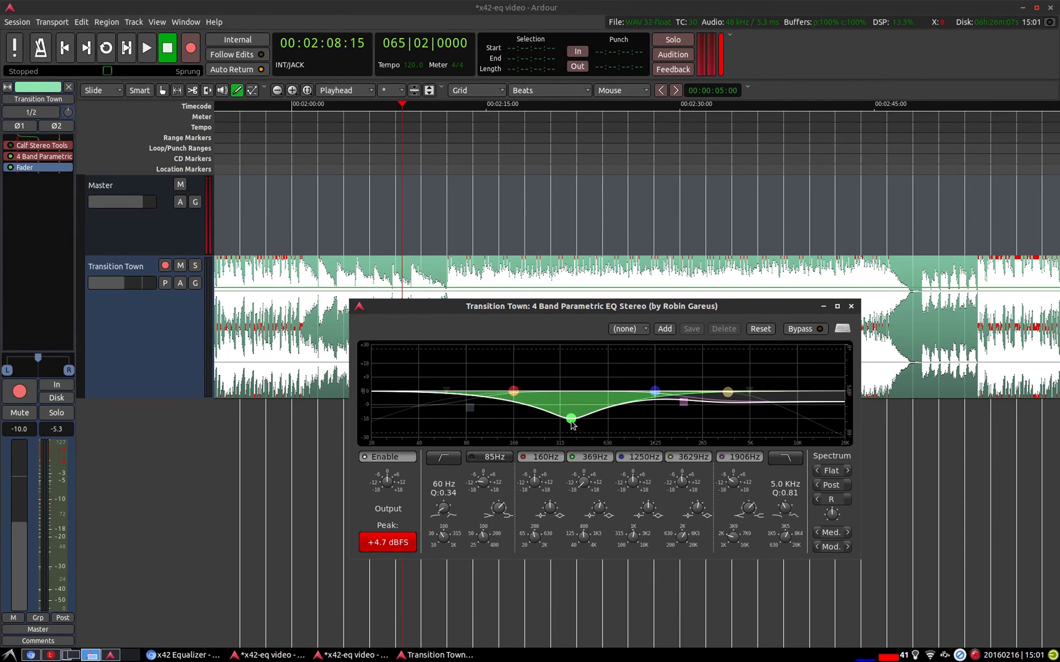
pyautogui.moveTo(552, 394); pyautogui.dragTo(552, 403)
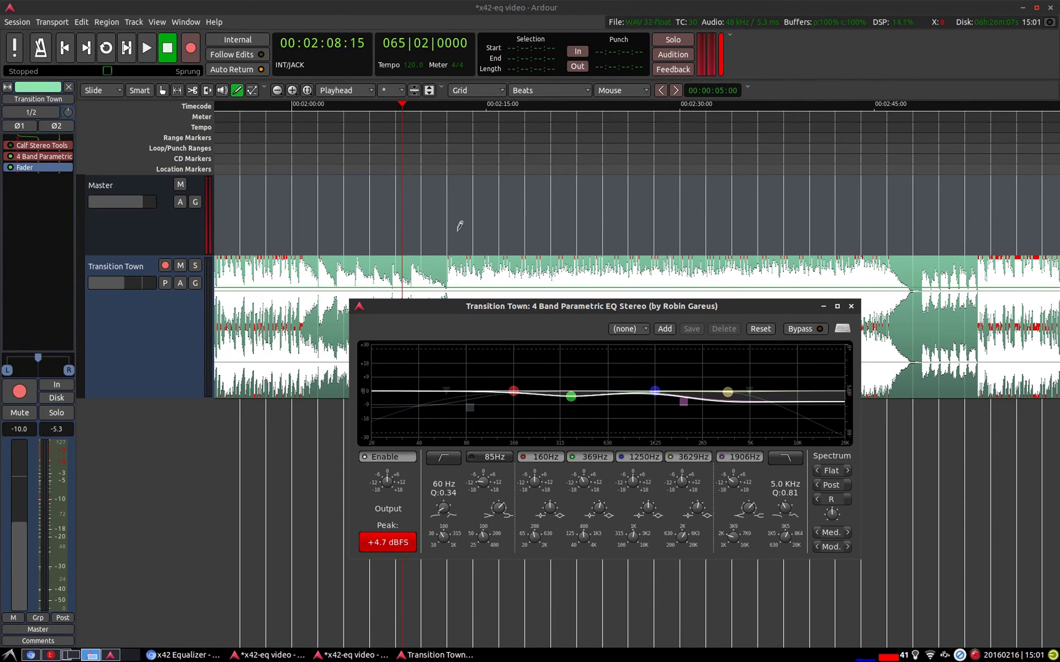
# Step: Play from 2:48 while sweeping the green cut through the low-mids to 579 Hz
pyautogui.click(920, 148)
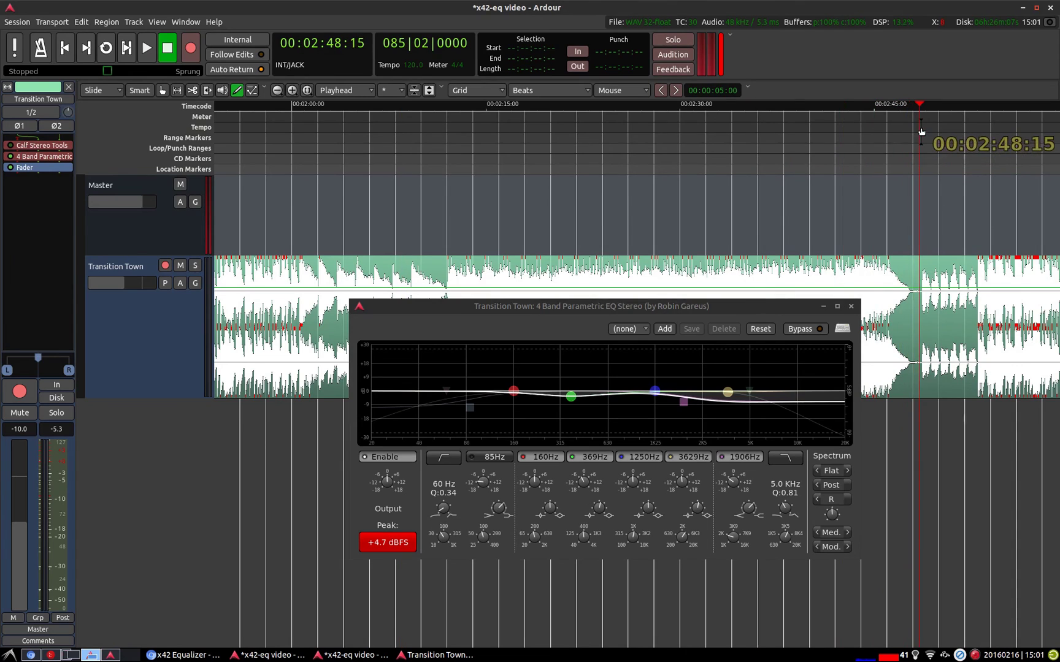
pyautogui.press('space')
pyautogui.moveTo(571, 396); pyautogui.dragTo(534, 402)
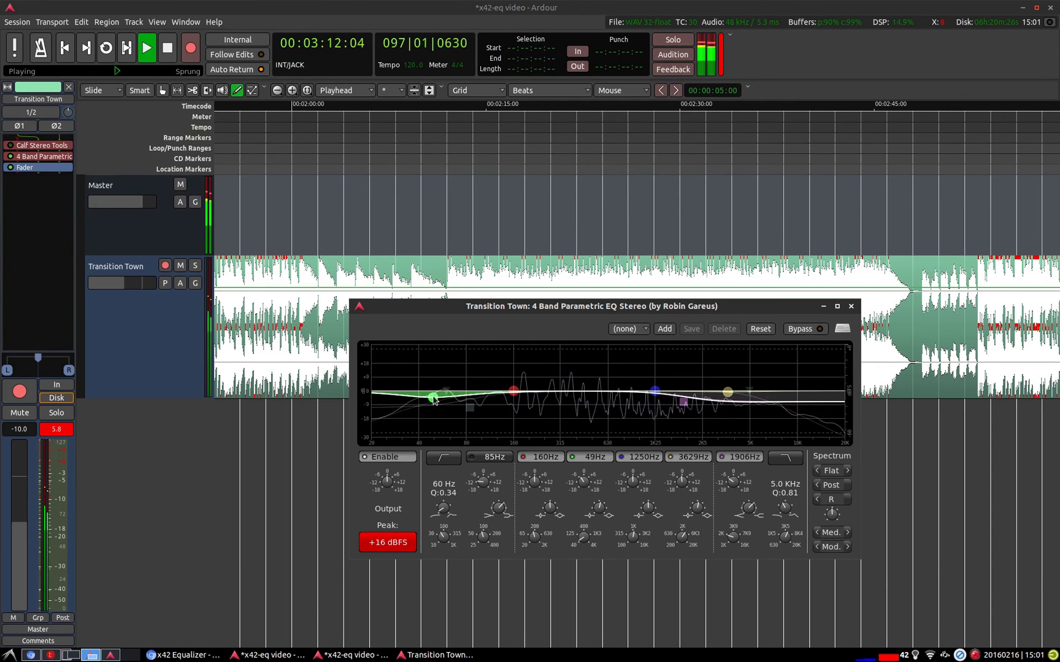
pyautogui.moveTo(446, 382); pyautogui.dragTo(507, 378)
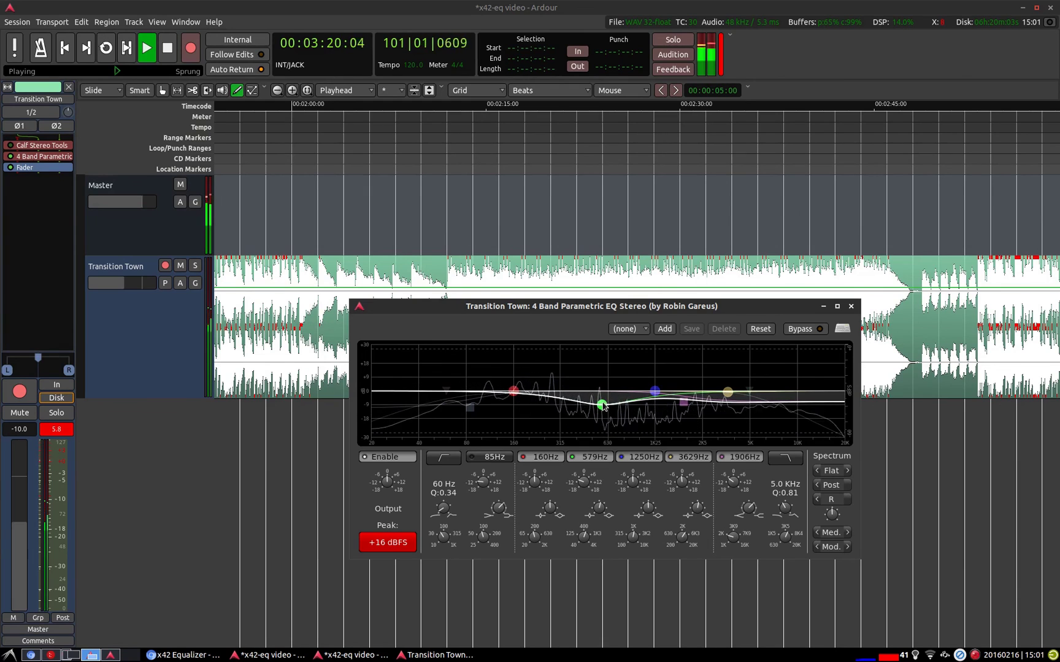
# Step: Switch off the green 579 Hz band and stop playback
pyautogui.doubleClick(602, 406)
pyautogui.click(575, 15)
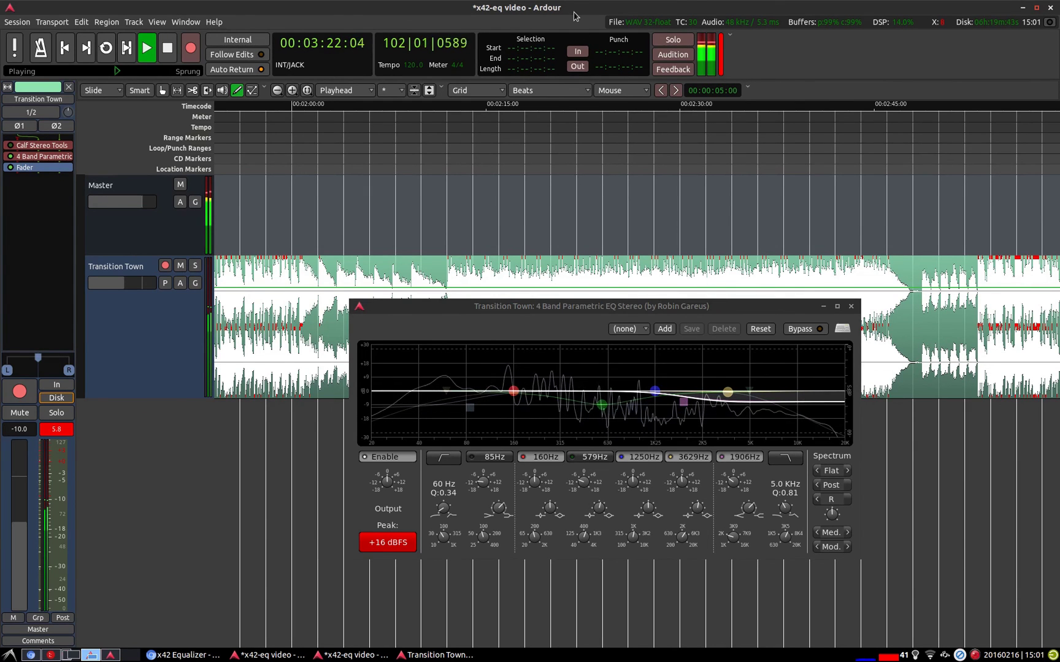
pyautogui.press('space')
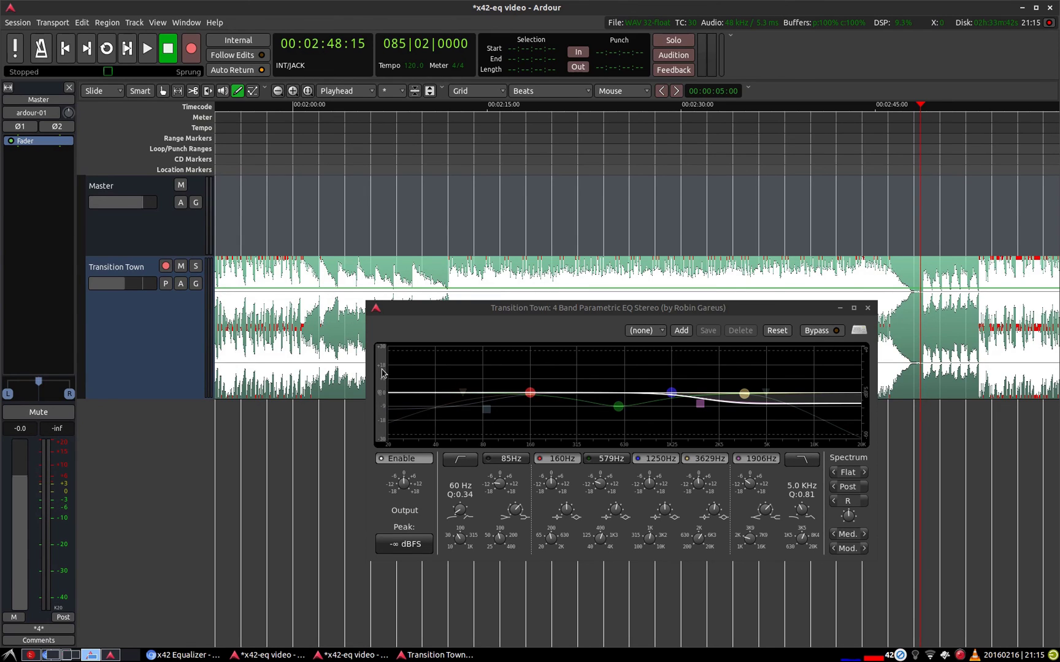
# Step: Scroll the EQ's dB scale up and back down
pyautogui.scroll(2, 382, 375)
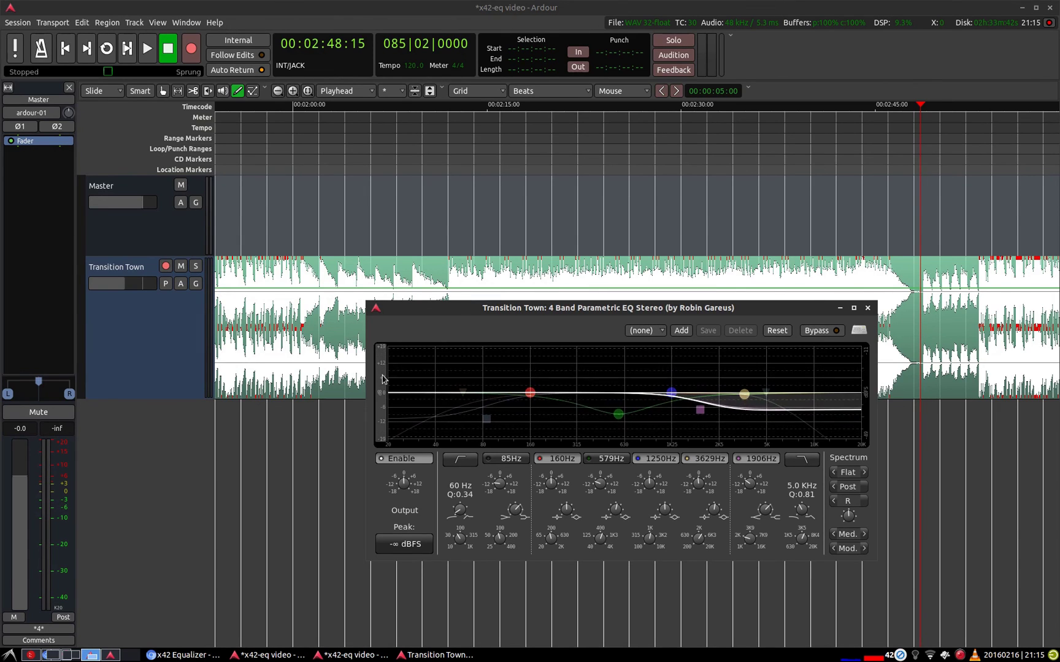
pyautogui.scroll(2, 382, 379)
pyautogui.scroll(-6, 382, 392)
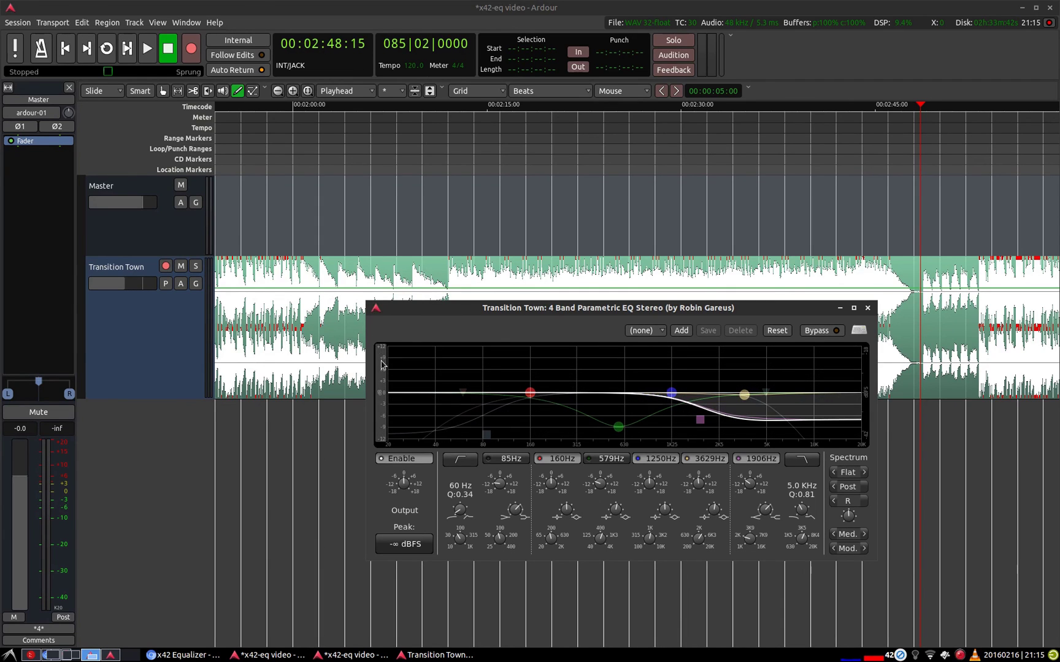
pyautogui.scroll(-2, 382, 403)
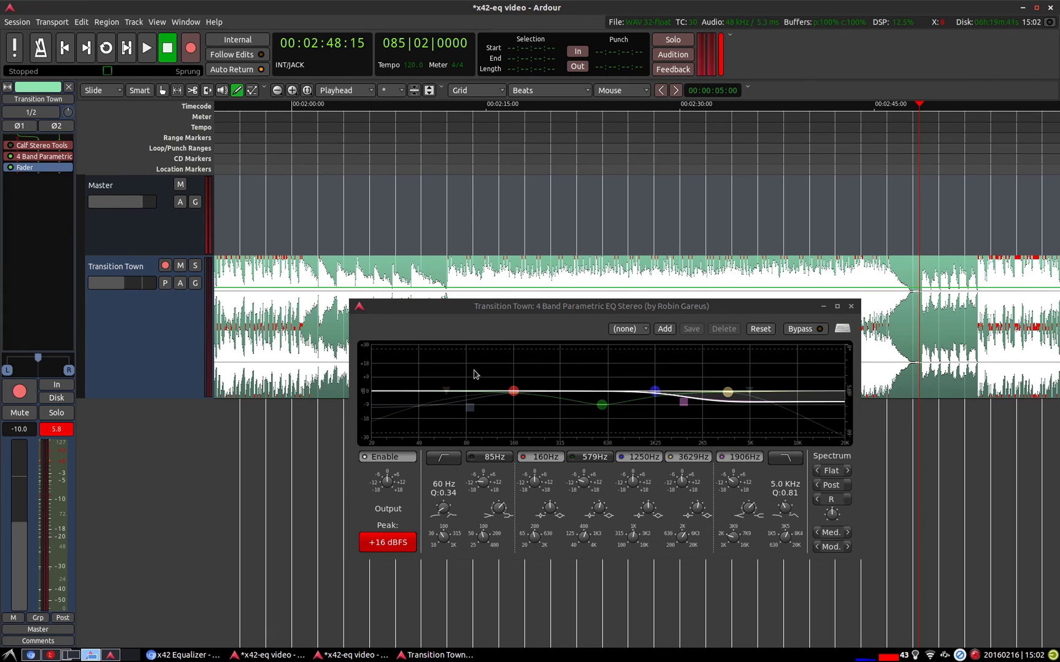
# Step: Move the EQ window aside and bring up the Chilled Vibes tab in Chrome
pyautogui.moveTo(465, 311); pyautogui.dragTo(526, 344)
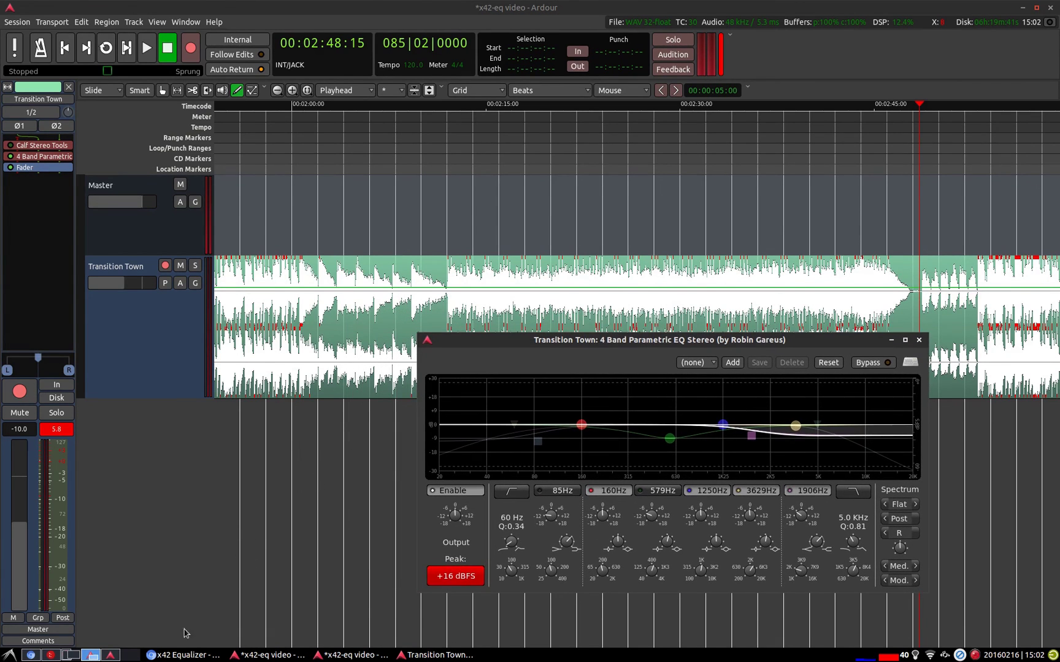
pyautogui.click(186, 655)
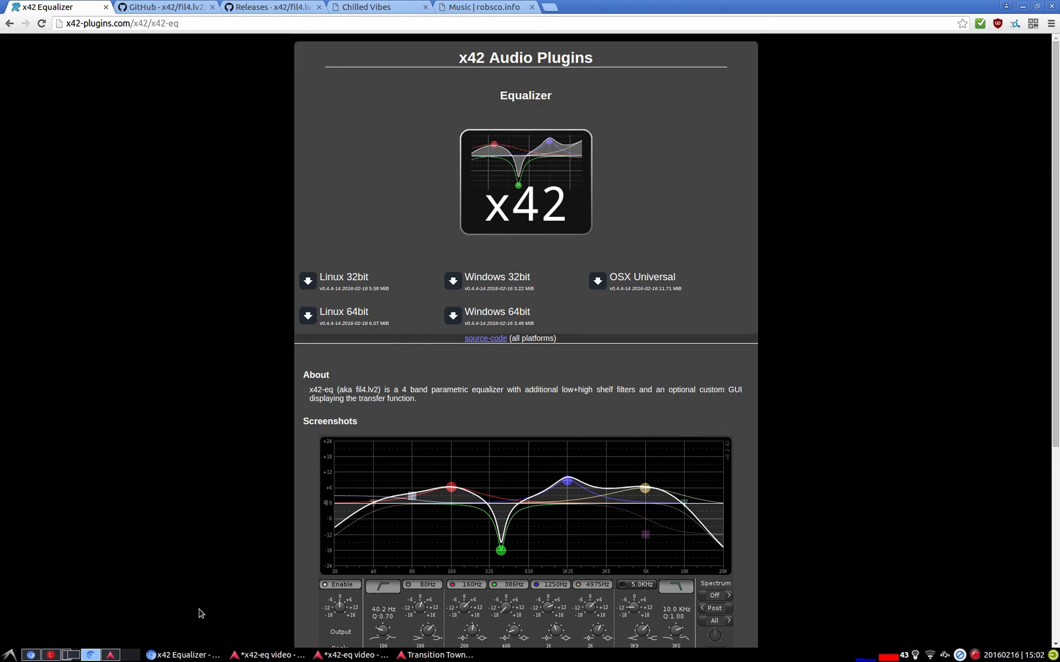
pyautogui.click(366, 6)
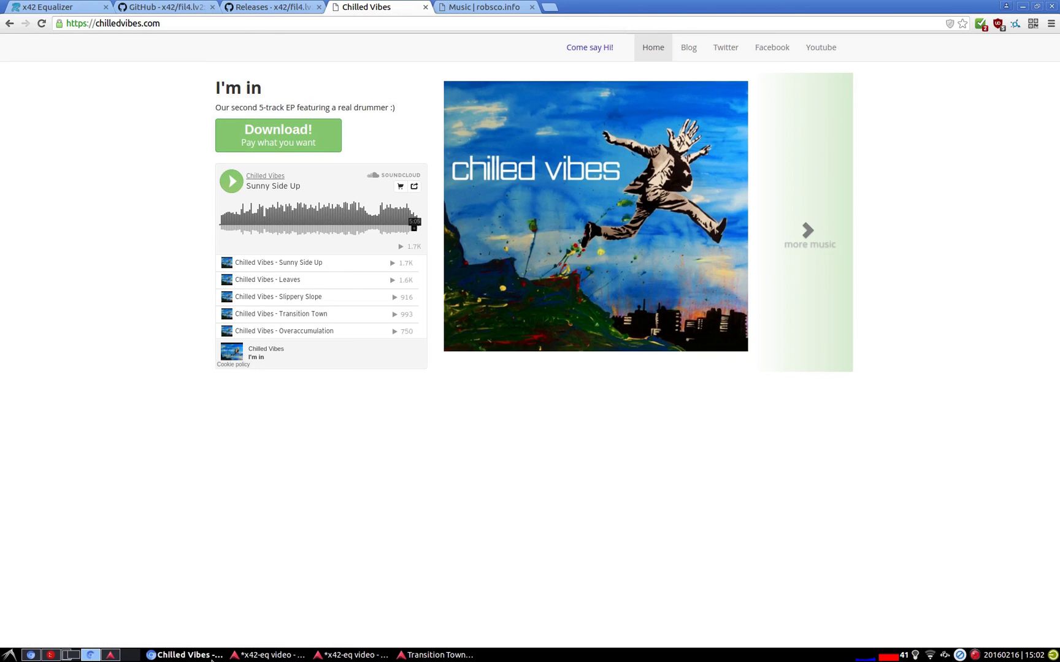